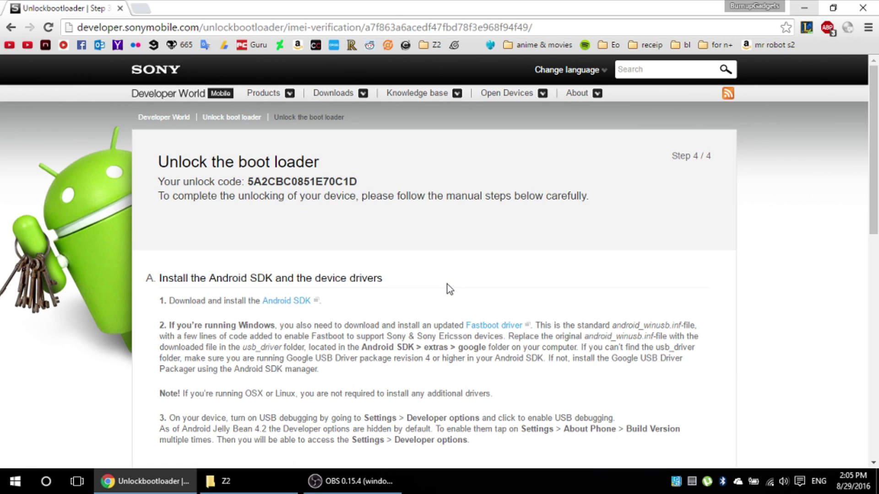
# - Follow the Android SDK link in the unlock instructions and download Android Studio 2.1 for Windows, agreeing to the terms and conditions
pyautogui.scroll(-1, 446, 284)
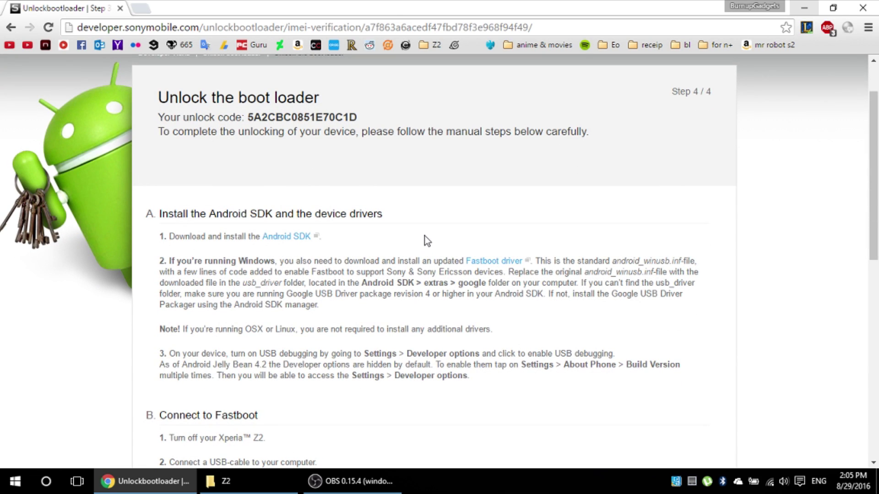
pyautogui.scroll(-1, 424, 234)
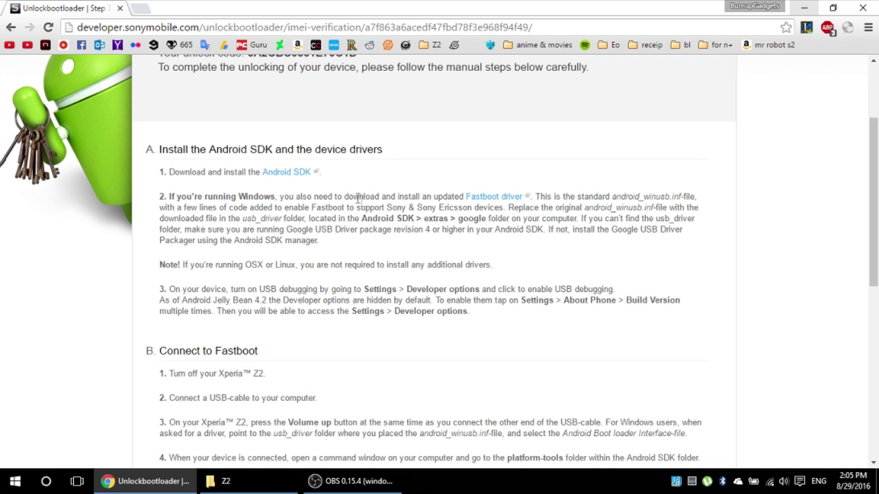
pyautogui.click(293, 176)
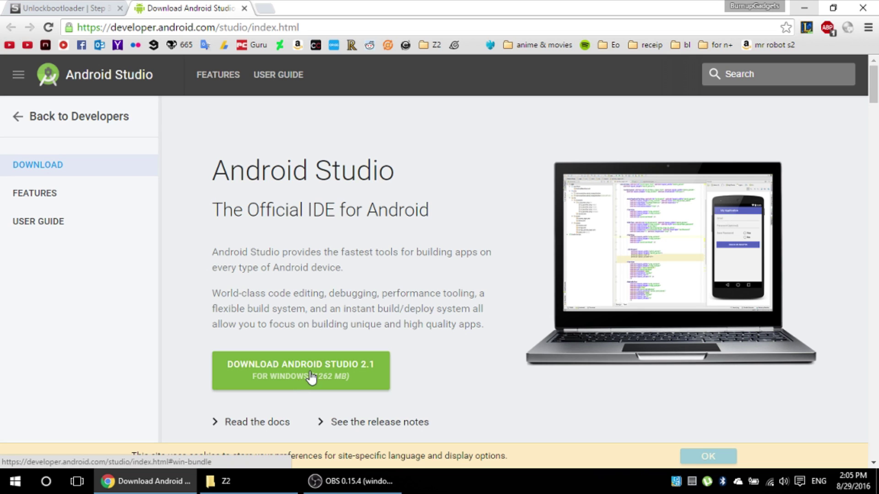
pyautogui.click(317, 364)
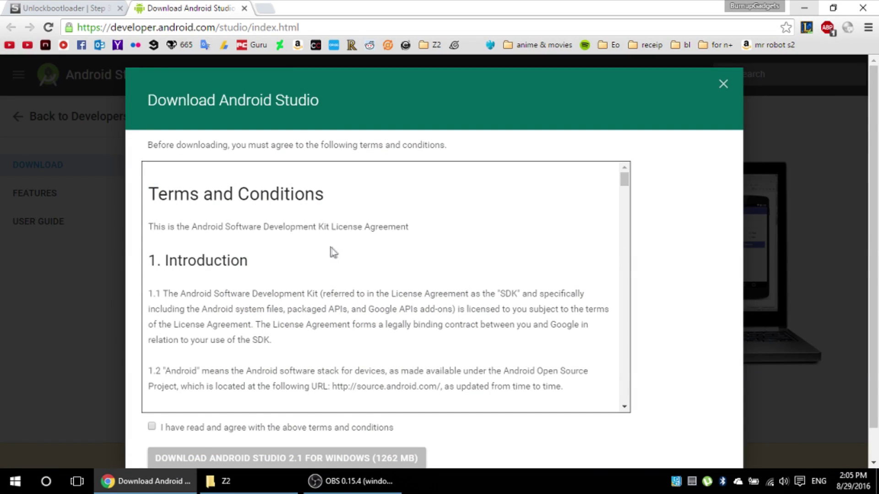
pyautogui.scroll(-4, 333, 249)
pyautogui.click(151, 426)
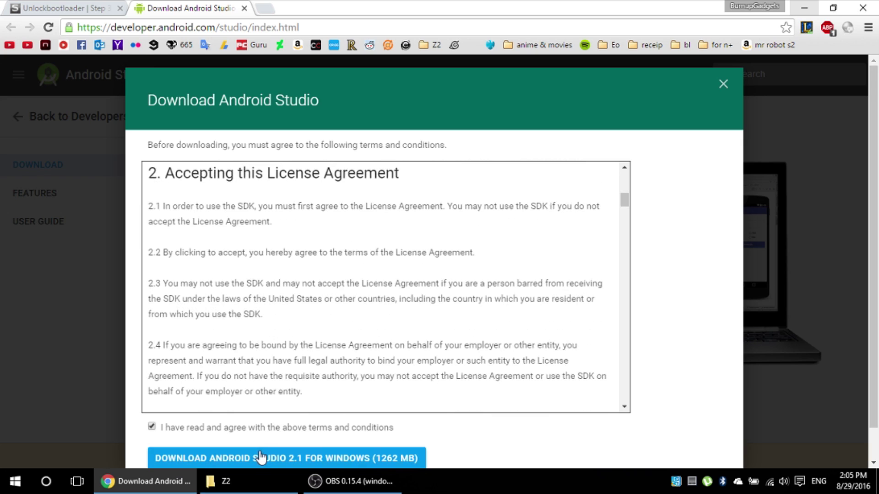
pyautogui.click(260, 457)
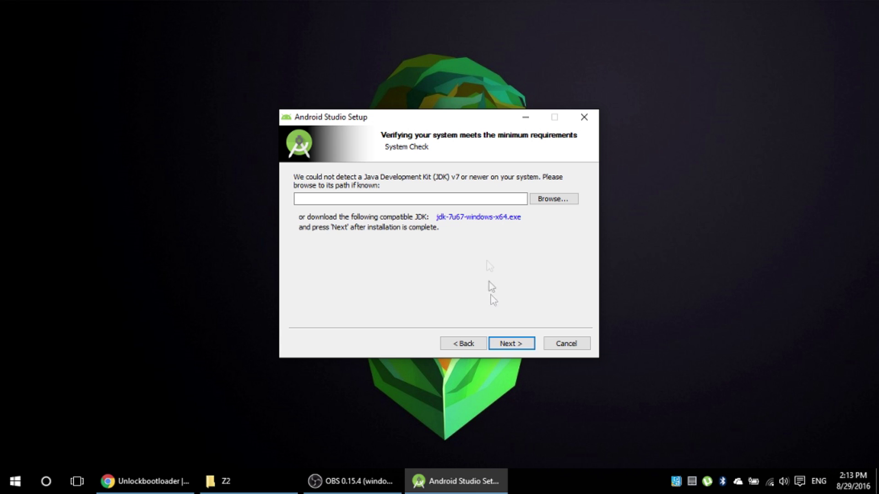
# - Follow the setup's JDK download link, accept Oracle's license agreement and download jdk-7u79-windows-x64.exe
pyautogui.click(474, 219)
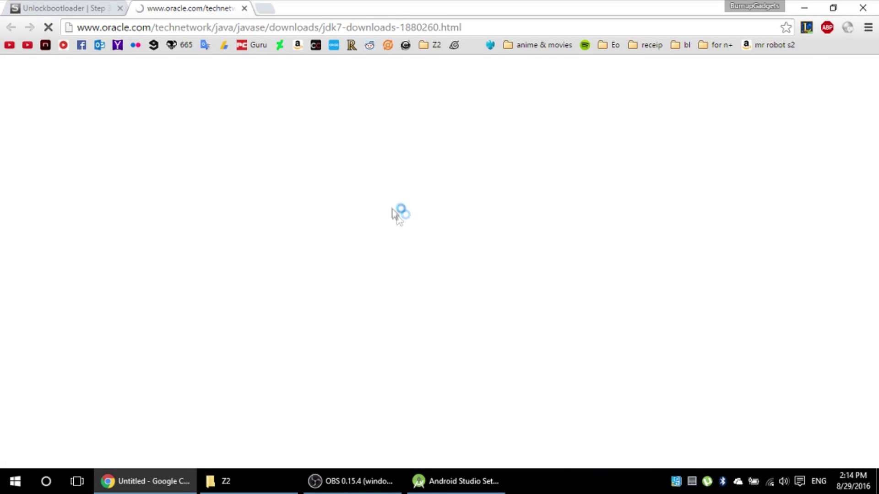
pyautogui.scroll(-10, 362, 151)
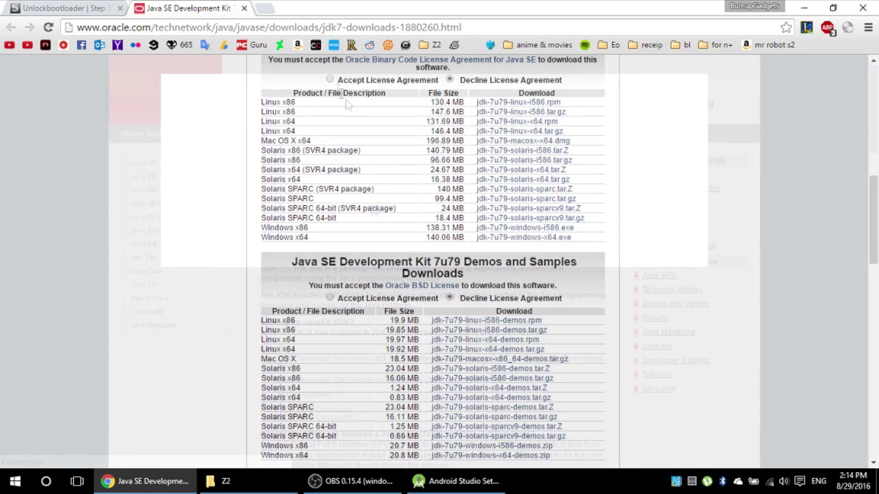
pyautogui.click(330, 79)
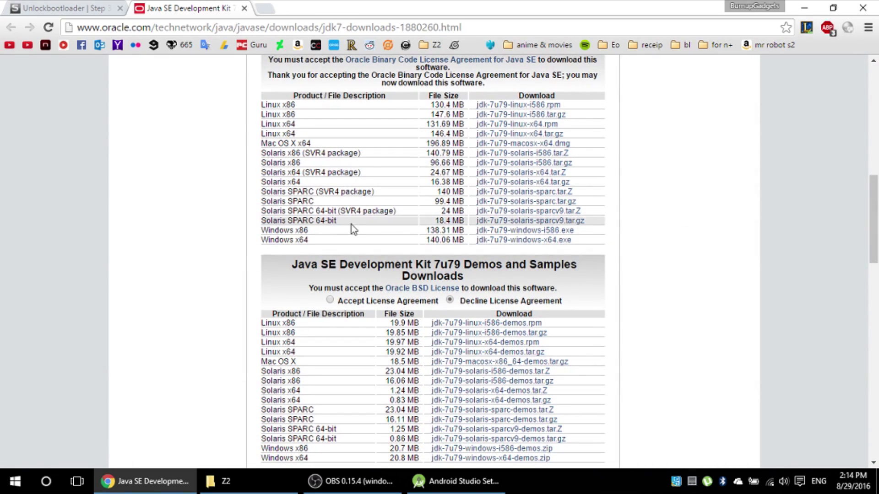
pyautogui.scroll(1, 414, 224)
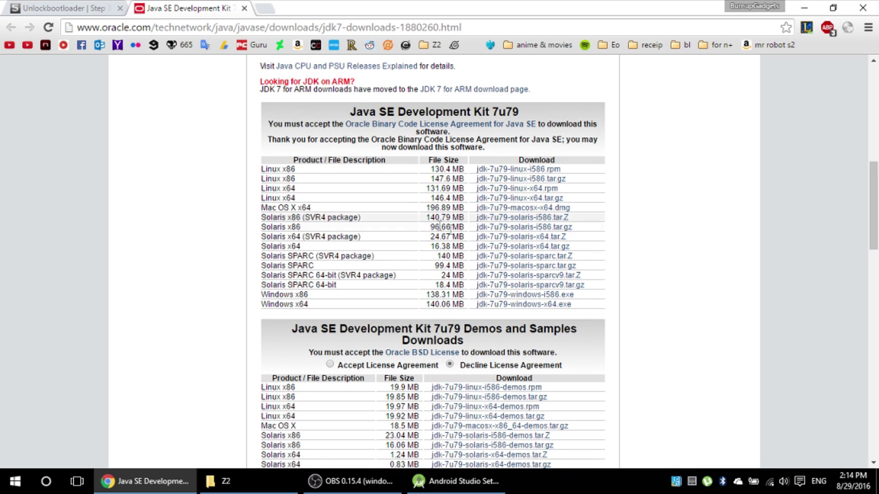
pyautogui.click(508, 306)
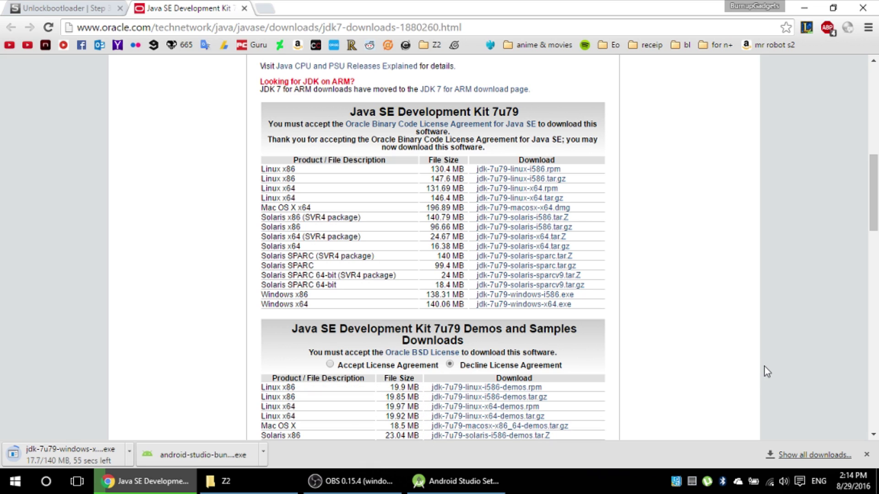
# - Install Java SE Development Kit 7 Update 79 (64-bit) and minimize the browser on the unlock instructions
pyautogui.click(514, 342)
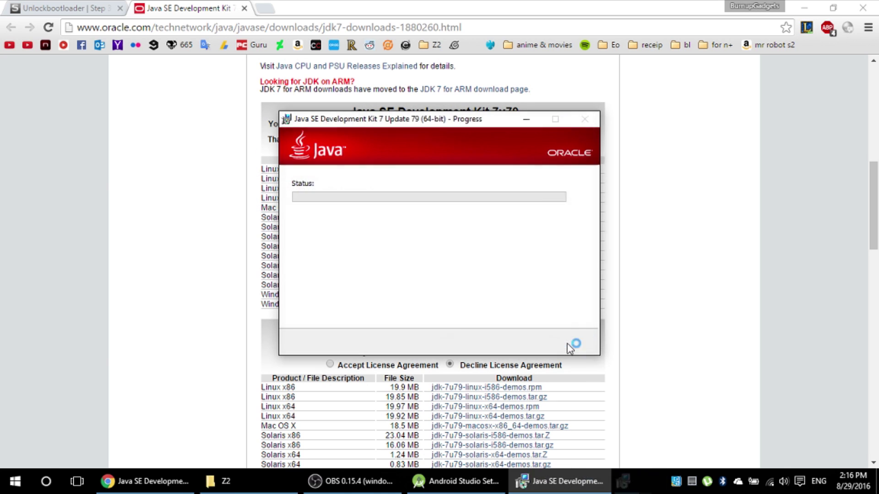
pyautogui.click(69, 8)
pyautogui.click(804, 8)
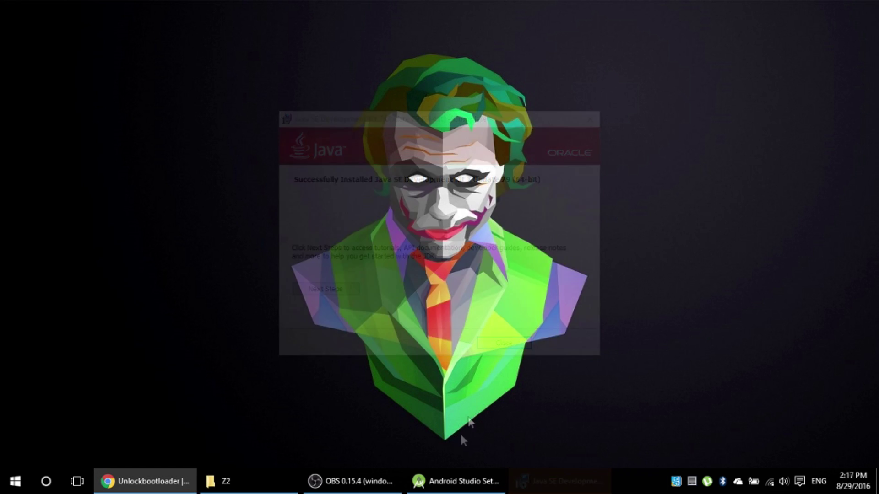
# - Continue Android Studio Setup past the system check and install Android Studio, Android SDK and Android Virtual Device in the default locations
pyautogui.click(460, 488)
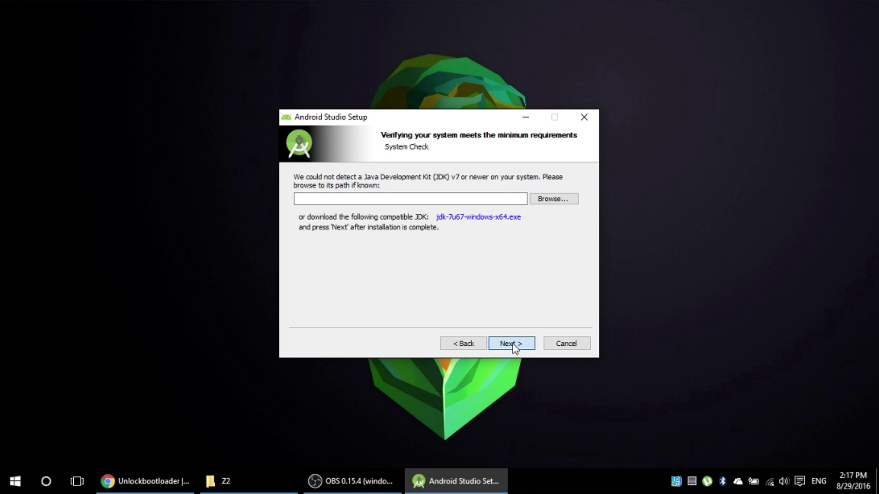
pyautogui.click(512, 346)
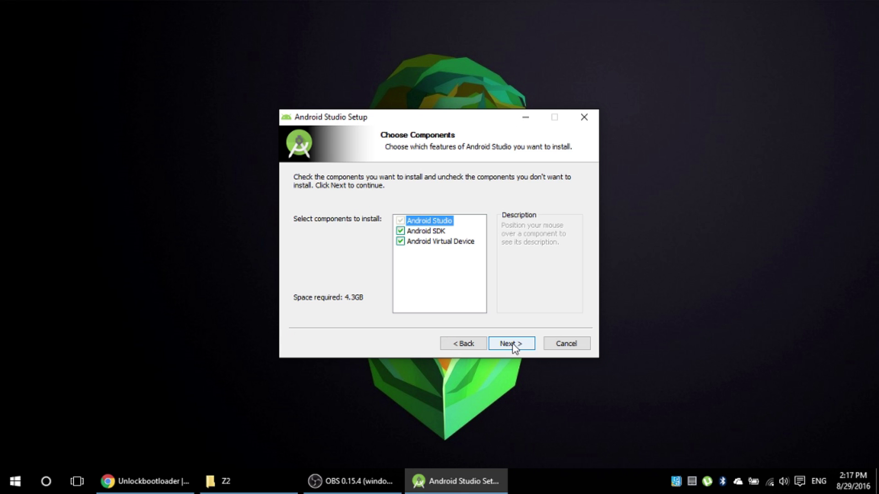
pyautogui.click(514, 347)
pyautogui.click(513, 347)
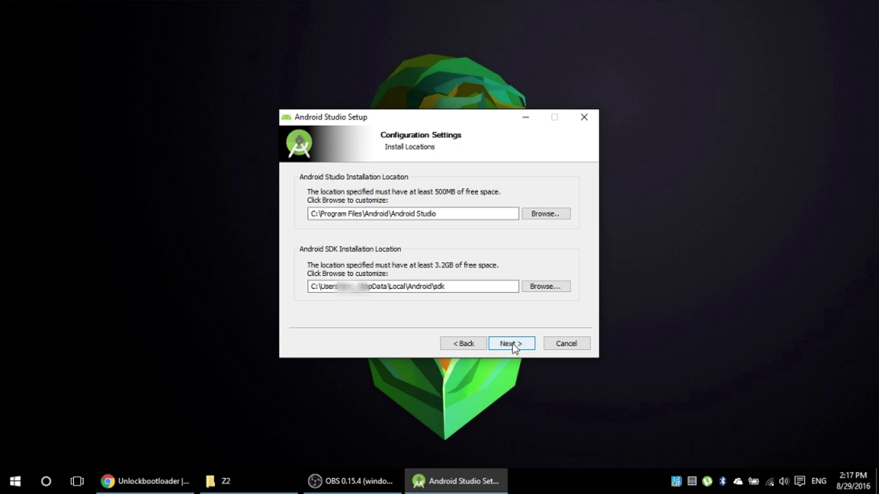
pyautogui.click(513, 344)
pyautogui.click(512, 344)
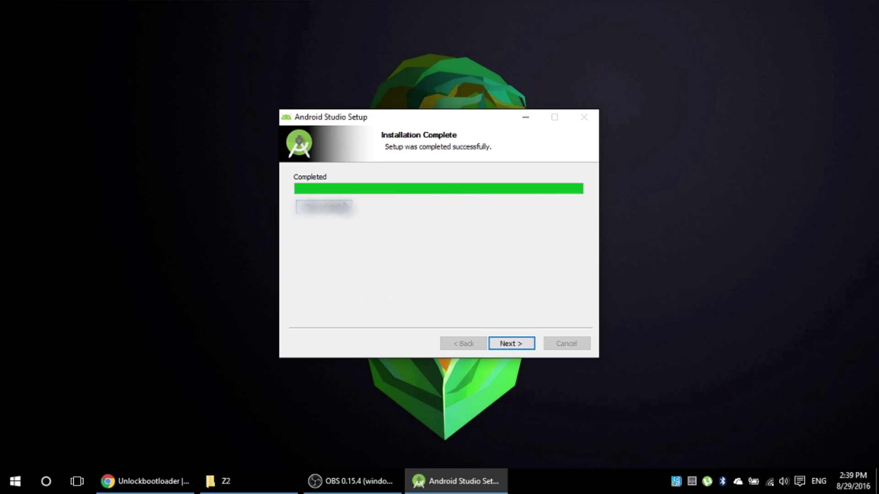
# - Finish Android Studio Setup with the Start Android Studio option turned off
pyautogui.click(343, 207)
pyautogui.click(511, 344)
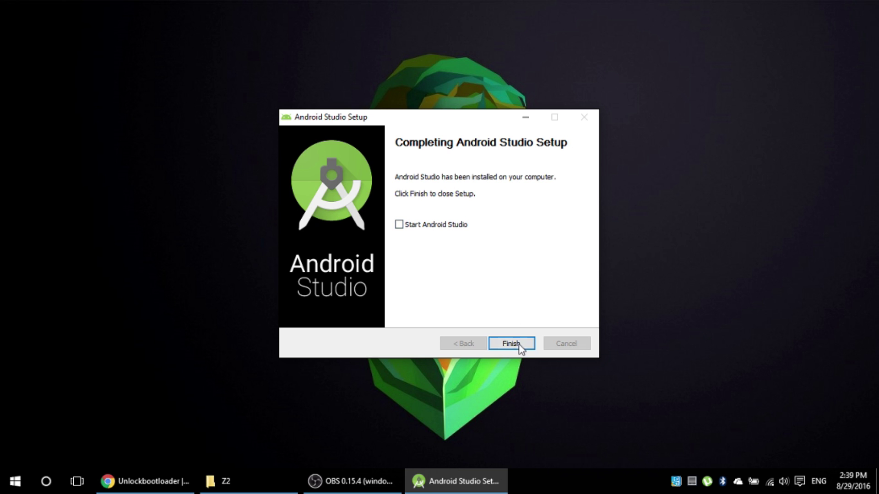
pyautogui.click(510, 344)
# - Return to the browser, download the Fastboot driver linked in the Windows instructions, and open the downloadinf_v1.01.zip archive
pyautogui.click(147, 480)
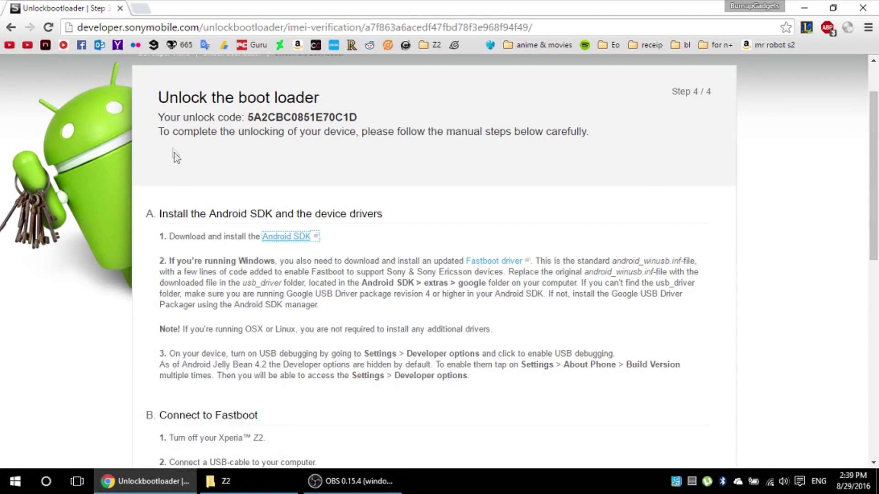
pyautogui.moveTo(169, 261); pyautogui.dragTo(273, 262)
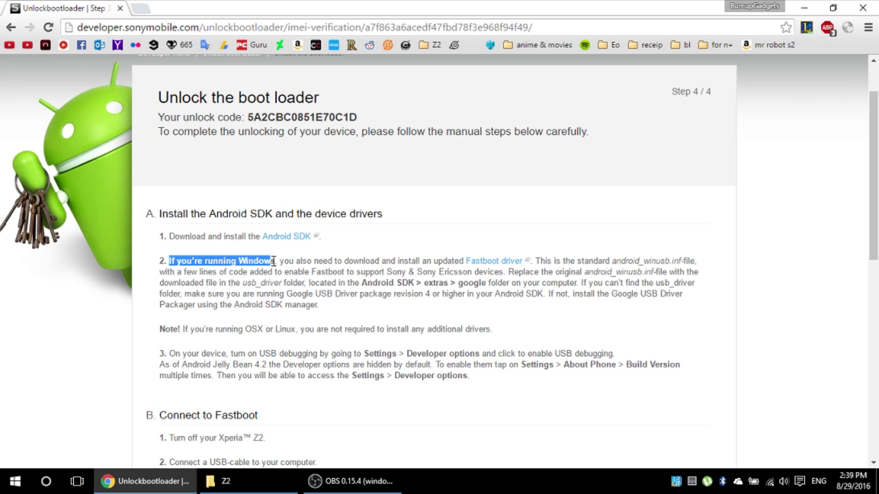
pyautogui.click(365, 270)
pyautogui.click(494, 261)
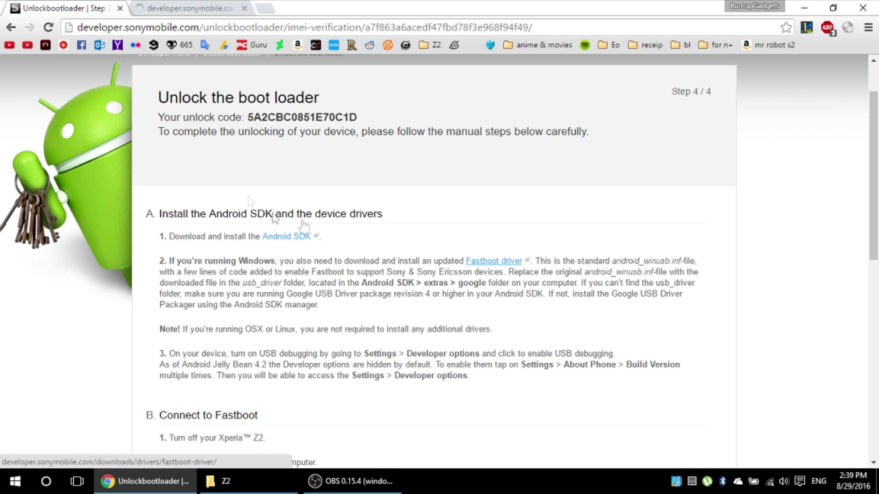
pyautogui.click(189, 8)
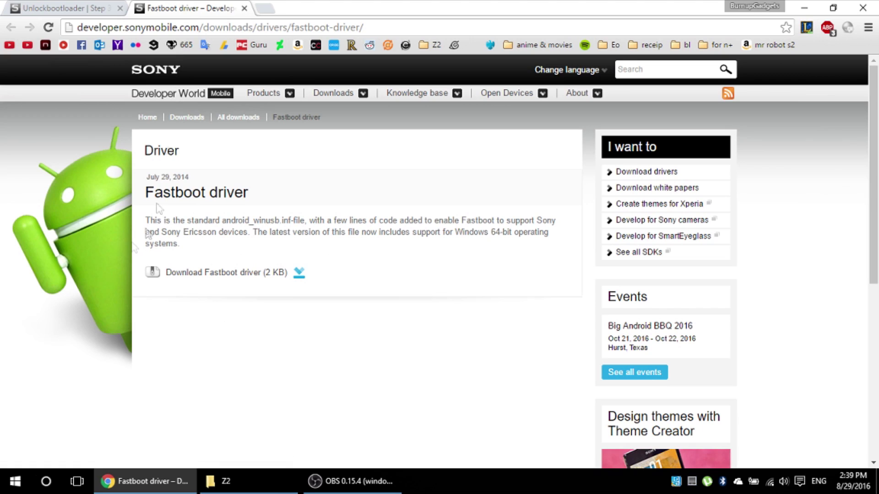
pyautogui.click(299, 273)
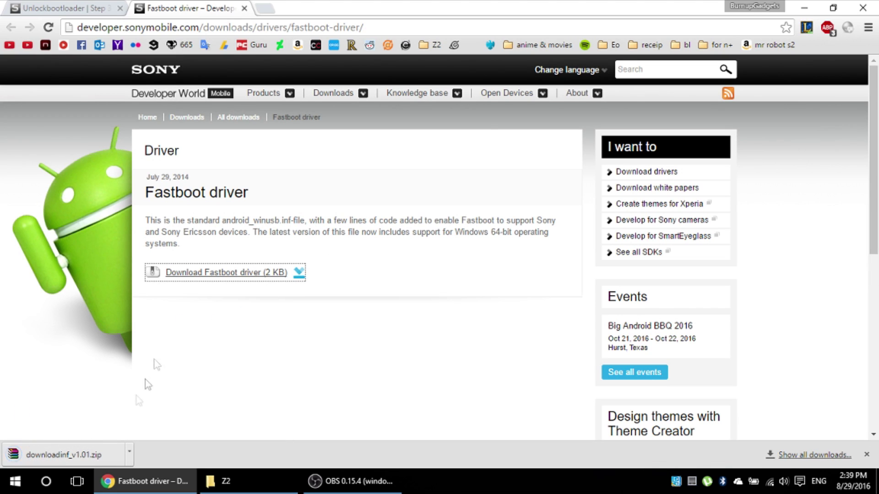
pyautogui.click(109, 453)
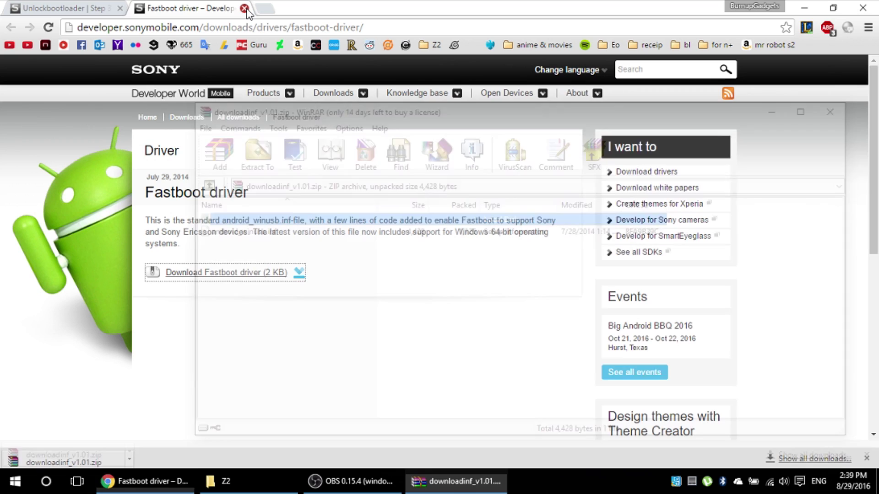
# - Put the browser away with its Fastboot driver page closed, and select android_winusb.inf in the downloaded archive
pyautogui.click(244, 9)
pyautogui.click(805, 9)
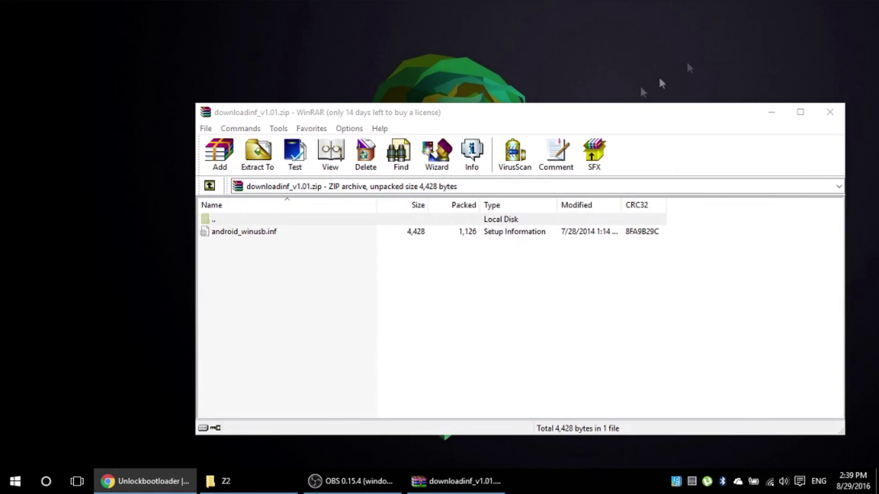
pyautogui.click(259, 234)
pyautogui.moveTo(260, 238); pyautogui.dragTo(236, 235)
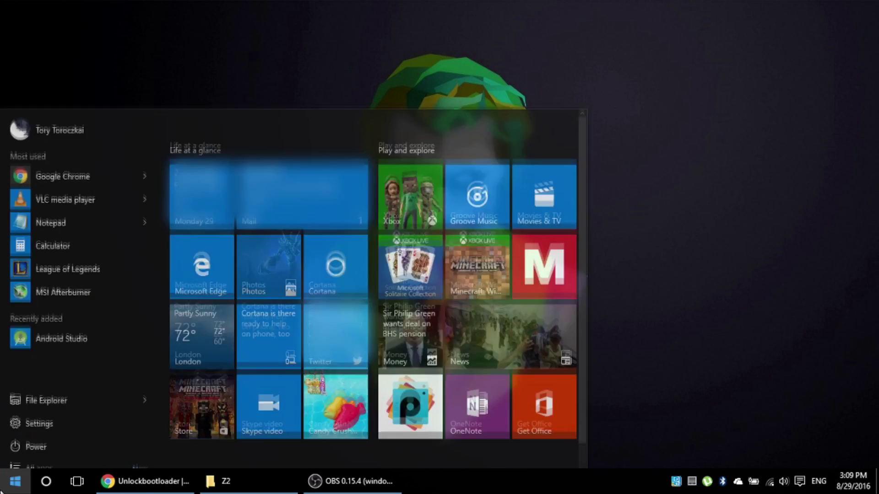
# - Launch Android Studio and open its SDK Manager from the welcome window
pyautogui.click(15, 481)
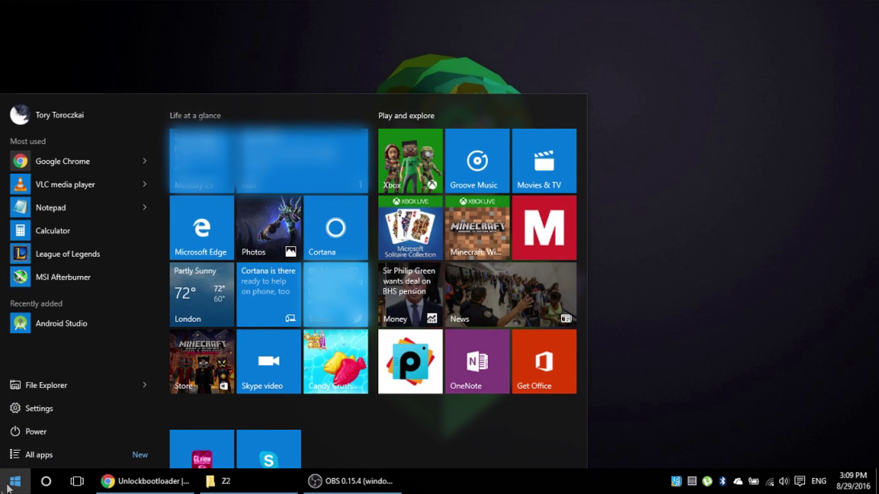
pyautogui.click(61, 323)
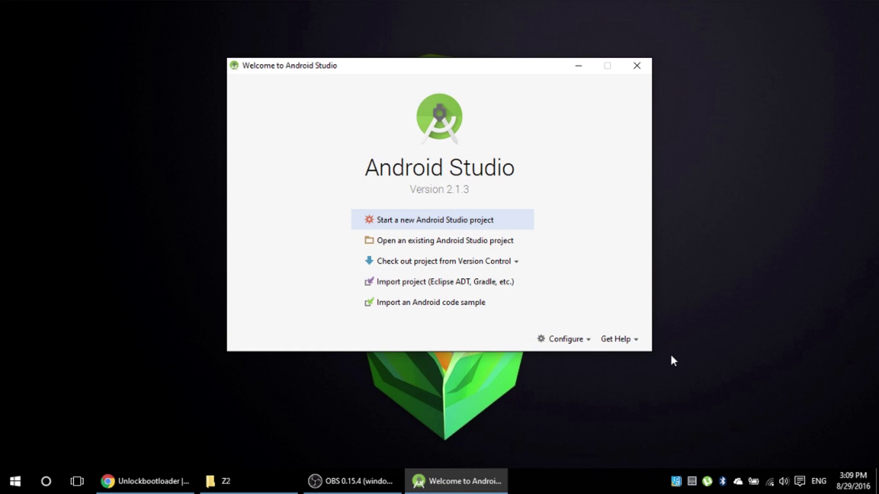
pyautogui.click(575, 346)
pyautogui.click(570, 355)
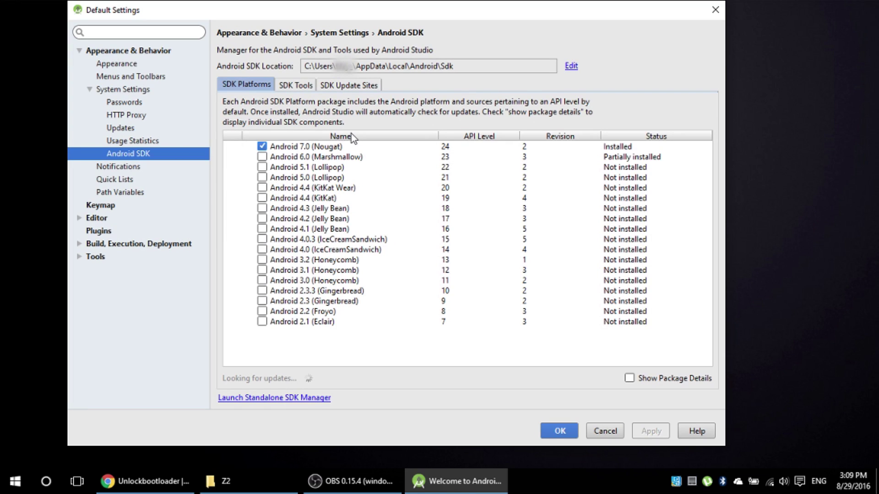
# - Install the Google USB Driver from the SDK tools, accepting its license agreement, and close the component installer
pyautogui.click(298, 87)
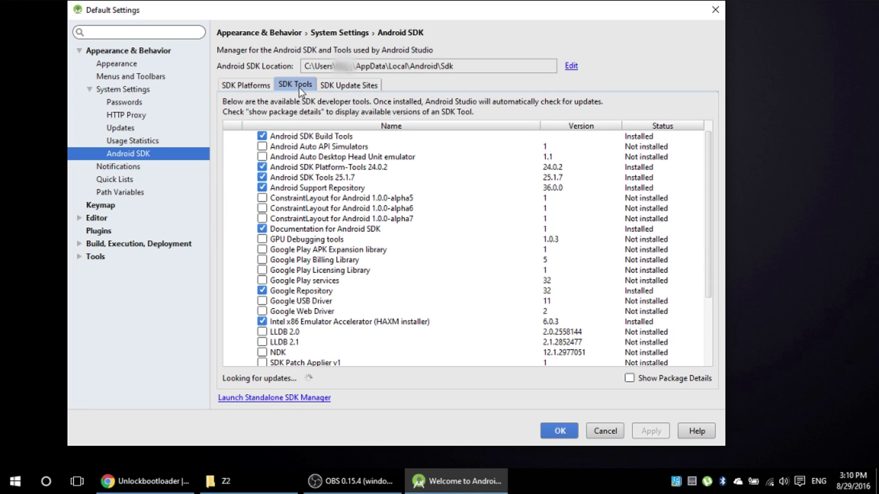
pyautogui.click(262, 301)
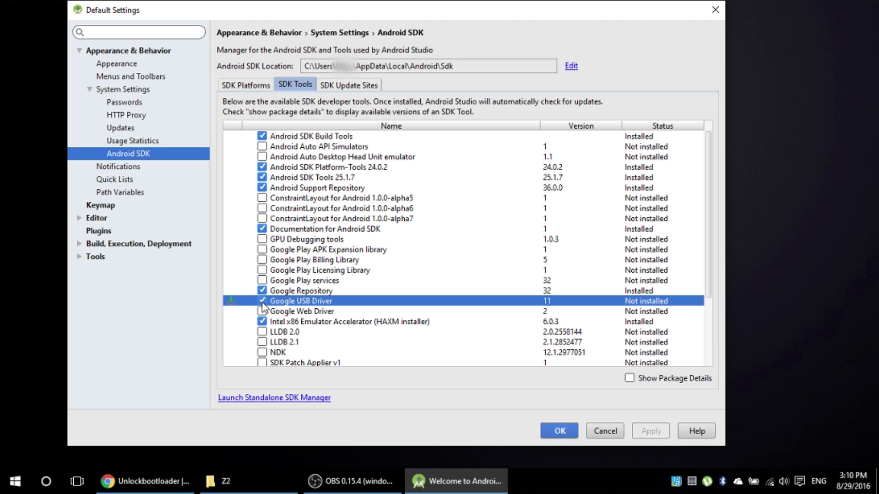
pyautogui.click(658, 436)
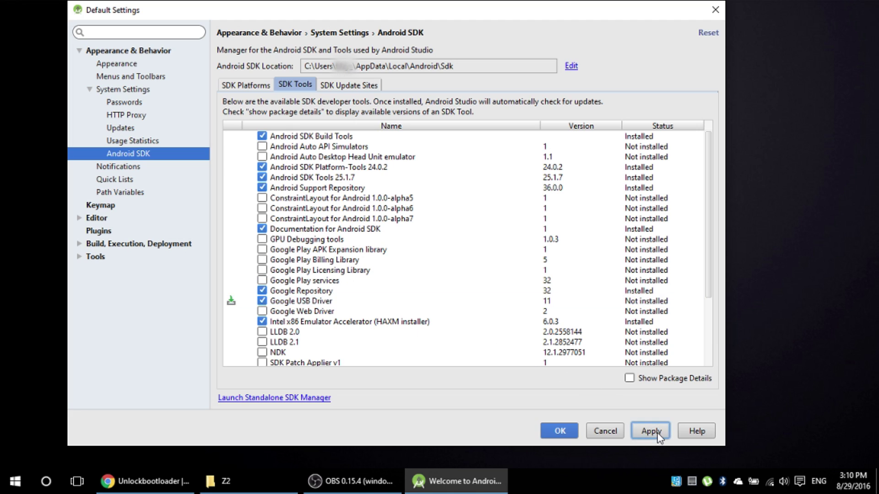
pyautogui.click(373, 257)
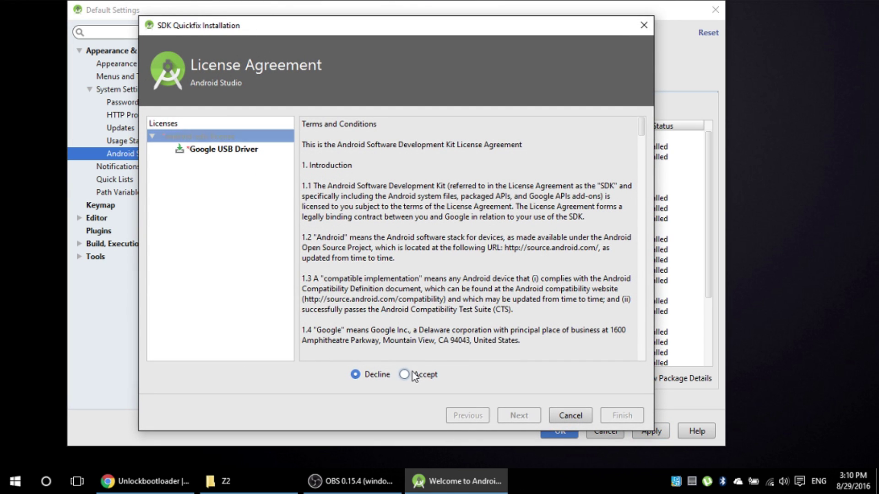
pyautogui.click(404, 375)
pyautogui.click(532, 419)
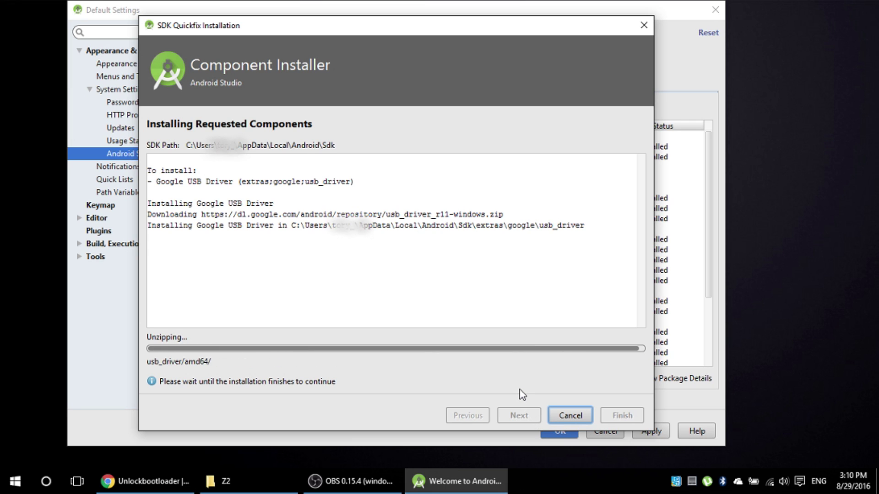
pyautogui.click(609, 419)
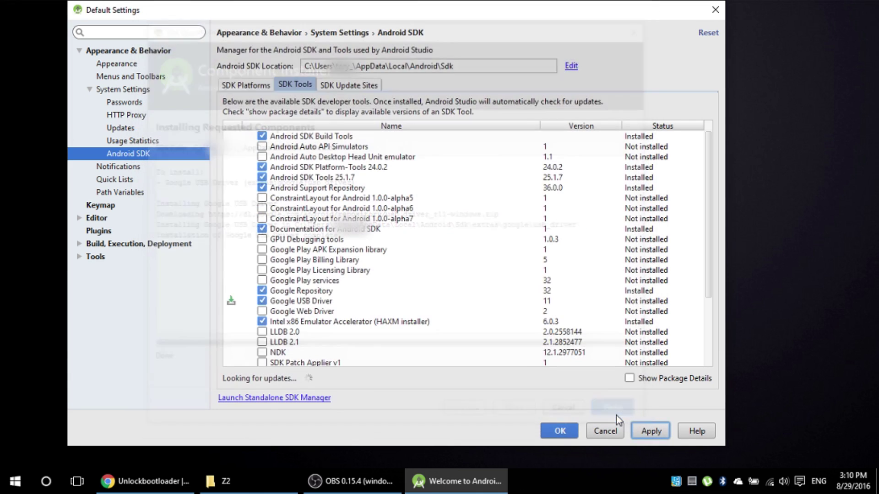
# - Confirm and close the Android SDK settings, and open a new File Explorer window
pyautogui.click(559, 433)
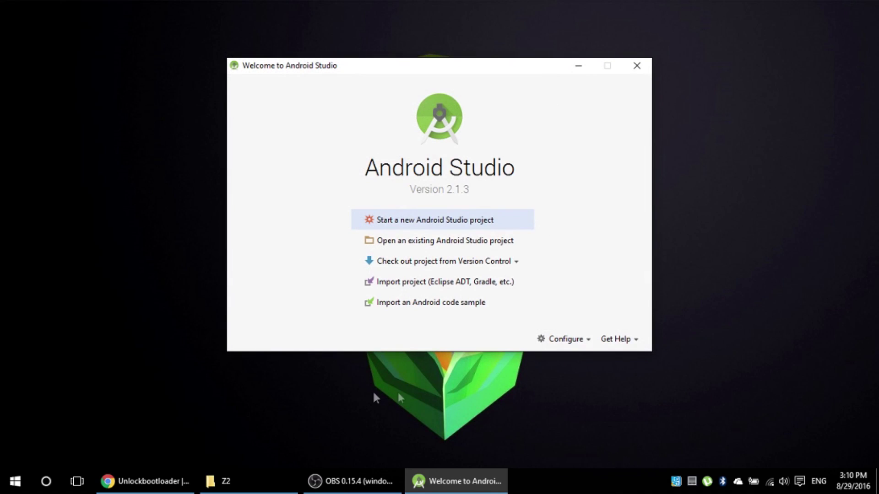
pyautogui.moveTo(226, 481); pyautogui.dragTo(227, 298)
pyautogui.click(226, 415)
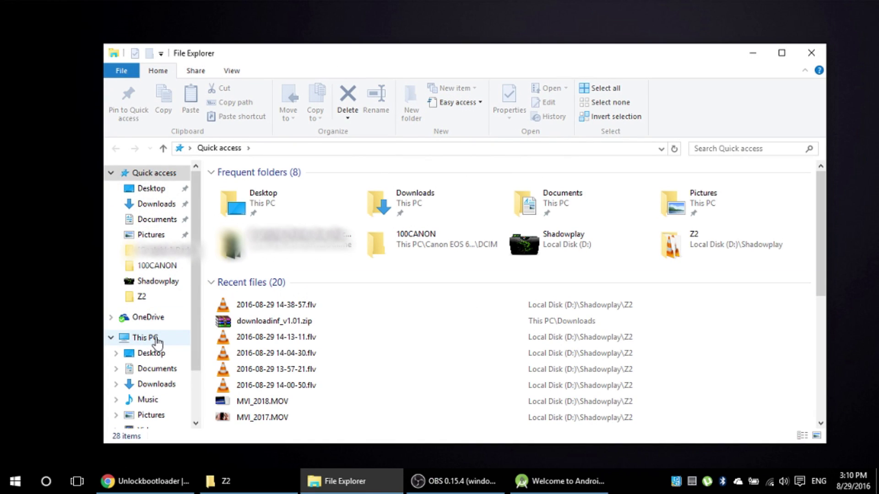
# - Navigate on Local Disk (C:) through the user's folder to AppData\Local\Android\sdk\extras\google\usb_driver
pyautogui.click(156, 339)
pyautogui.doubleClick(289, 288)
pyautogui.doubleClick(274, 269)
pyautogui.doubleClick(236, 214)
pyautogui.doubleClick(244, 228)
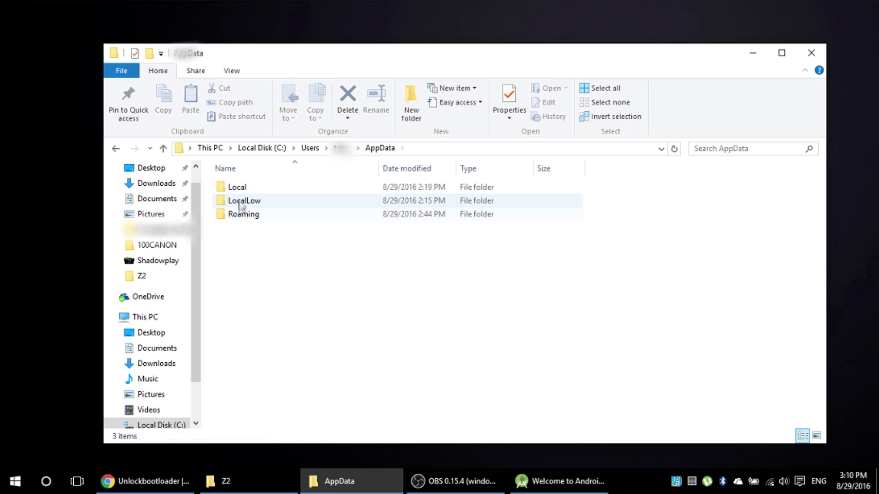
pyautogui.doubleClick(240, 190)
pyautogui.doubleClick(245, 201)
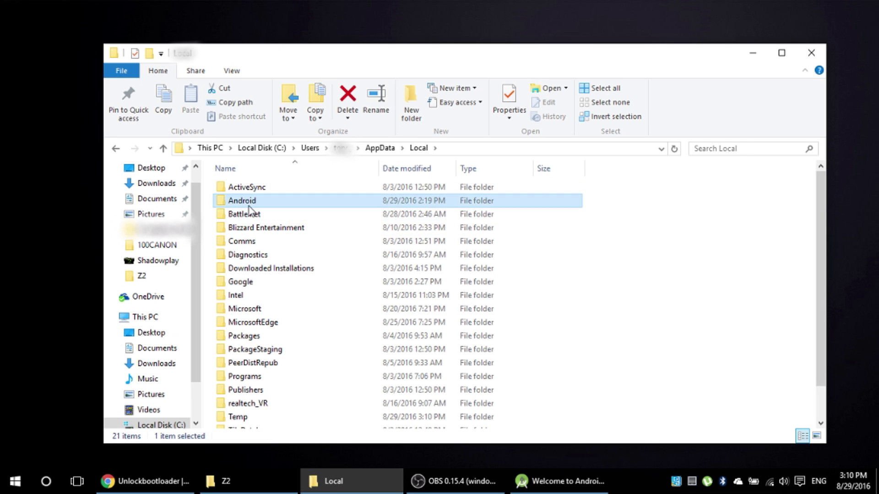
pyautogui.doubleClick(246, 191)
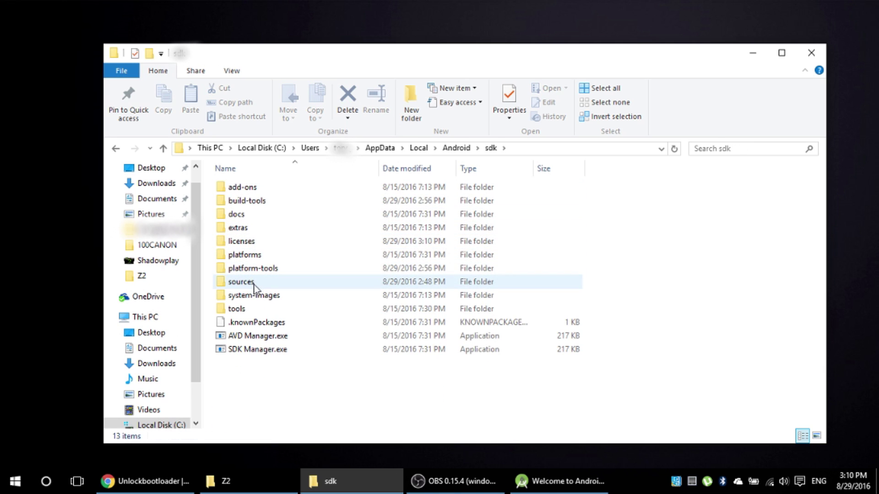
pyautogui.doubleClick(245, 230)
pyautogui.doubleClick(246, 202)
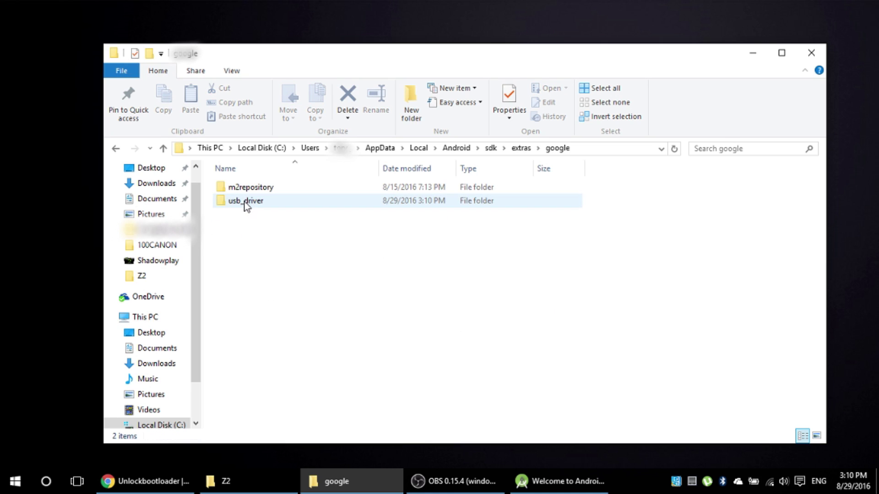
pyautogui.doubleClick(251, 203)
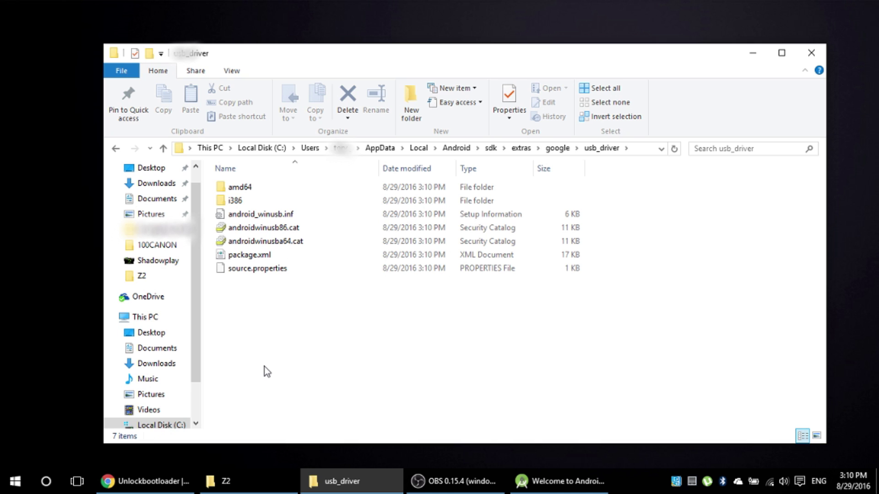
# - Copy android_winusb.inf from the downloadinf_v1.01.zip archive into the usb_driver folder, replacing the existing file
pyautogui.rightClick(224, 481)
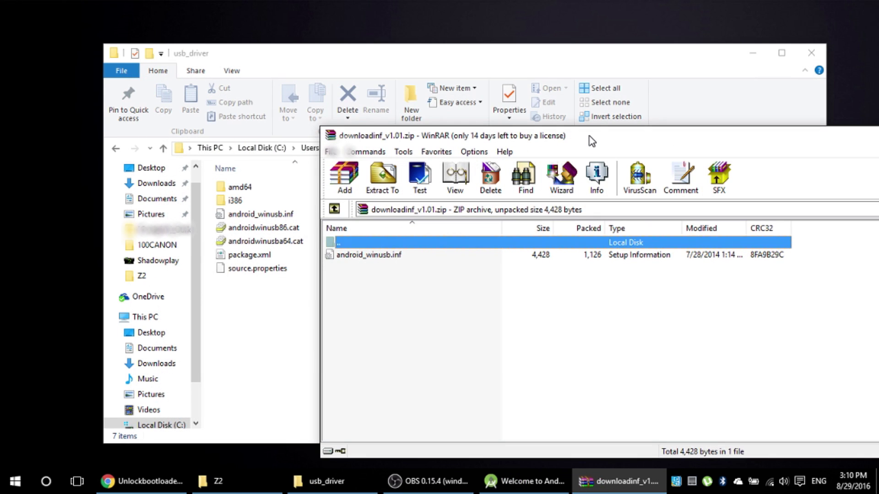
pyautogui.moveTo(592, 141); pyautogui.dragTo(696, 134)
pyautogui.moveTo(457, 246); pyautogui.dragTo(315, 323)
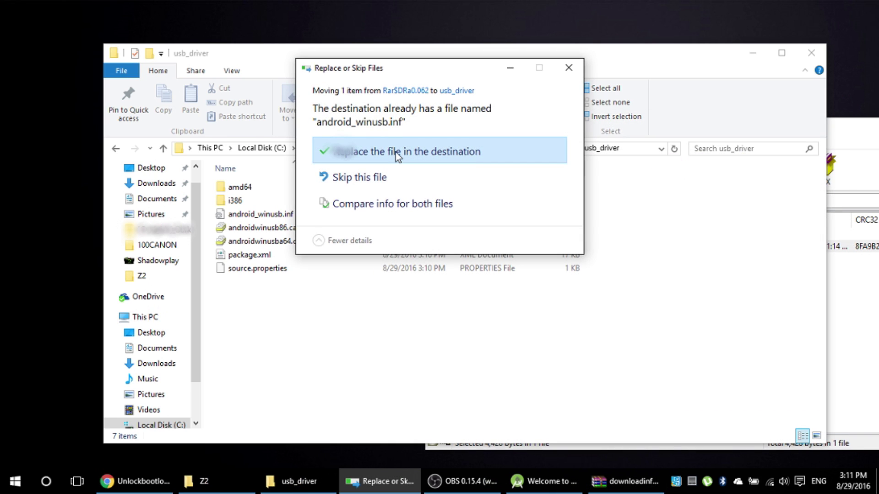
pyautogui.click(396, 152)
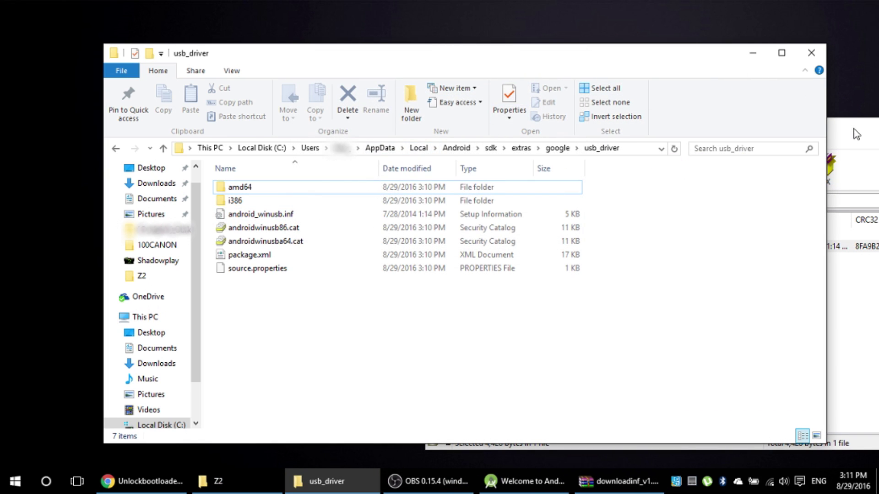
# - Close the archive and the Android Studio welcome window, and minimize the usb_driver folder window
pyautogui.moveTo(855, 134); pyautogui.dragTo(604, 133)
pyautogui.click(800, 129)
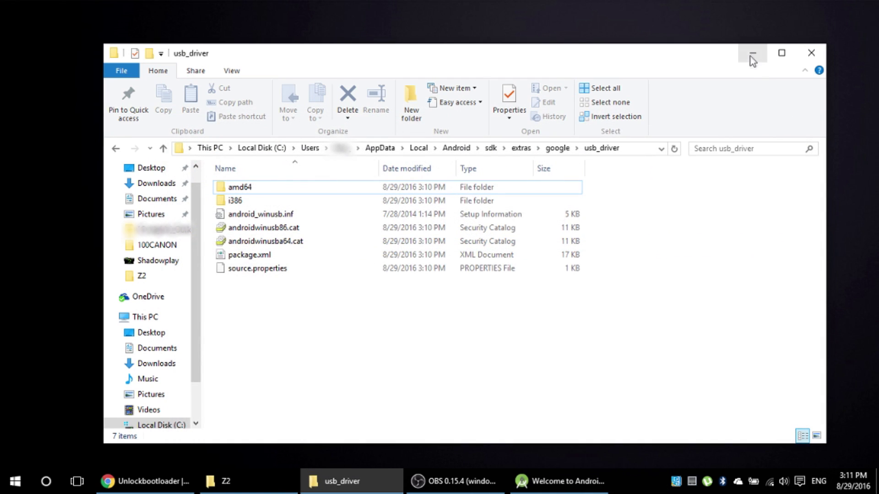
pyautogui.click(751, 55)
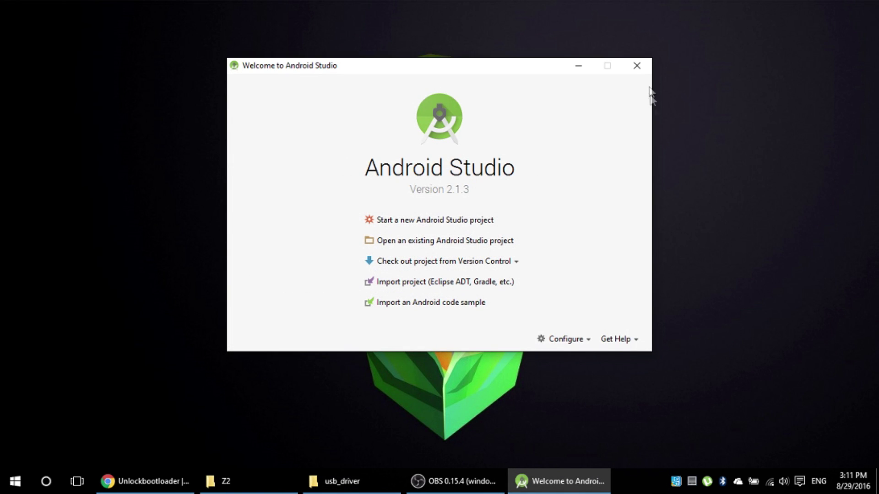
pyautogui.click(637, 65)
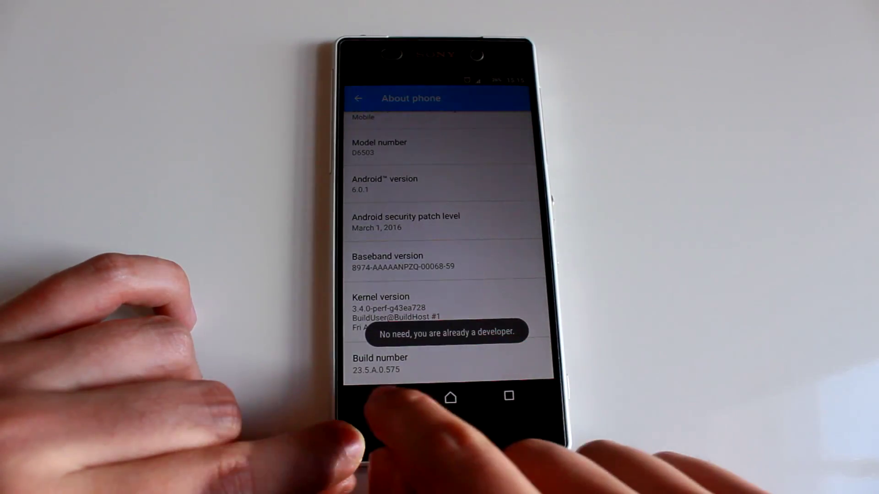
# - Enable USB debugging in the phone's developer options, allow it, and power off the phone
pyautogui.click(392, 398)
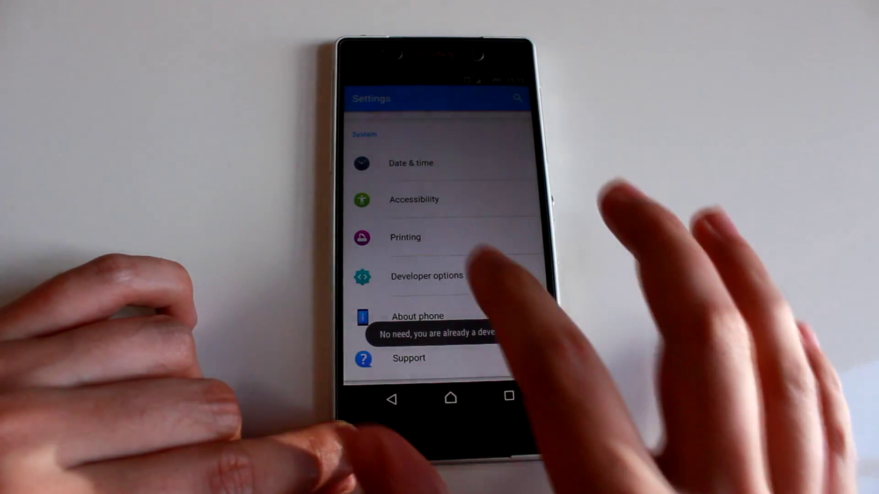
pyautogui.click(457, 276)
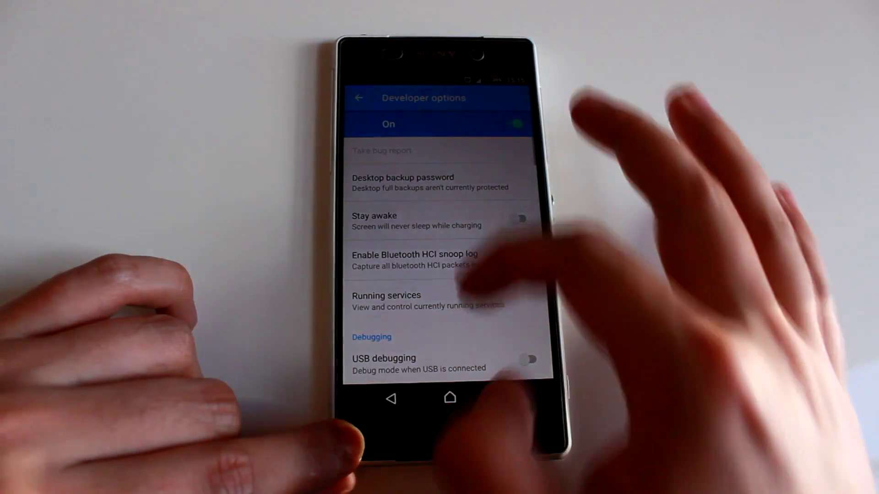
pyautogui.moveTo(471, 284); pyautogui.dragTo(458, 174)
pyautogui.click(516, 224)
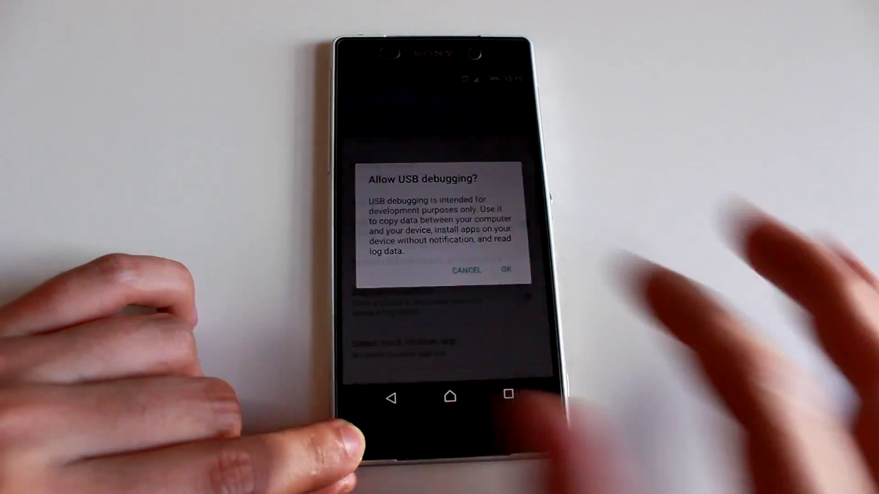
pyautogui.click(505, 269)
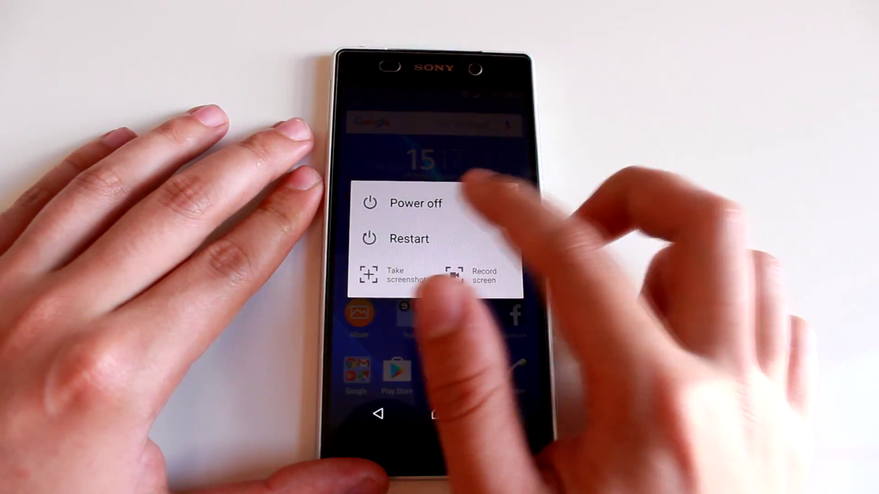
pyautogui.click(415, 202)
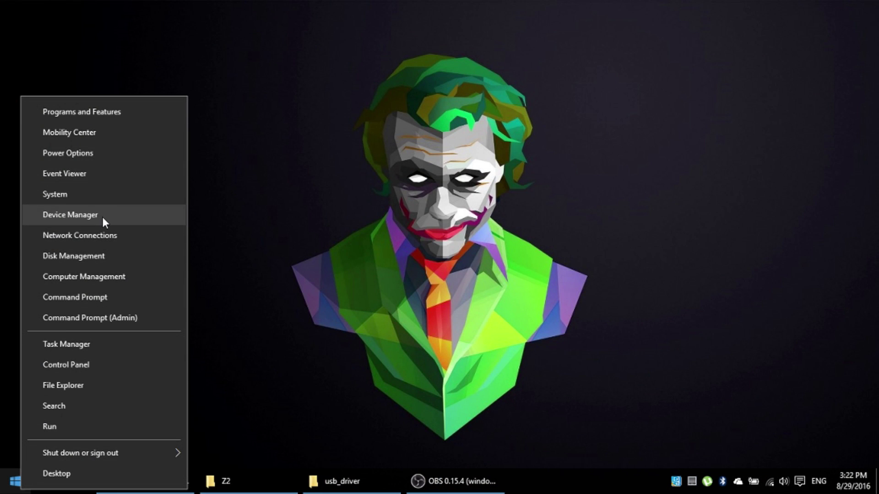
# - Open Device Manager and start updating the S1Boot Fastboot driver by browsing the computer for driver software
pyautogui.click(102, 217)
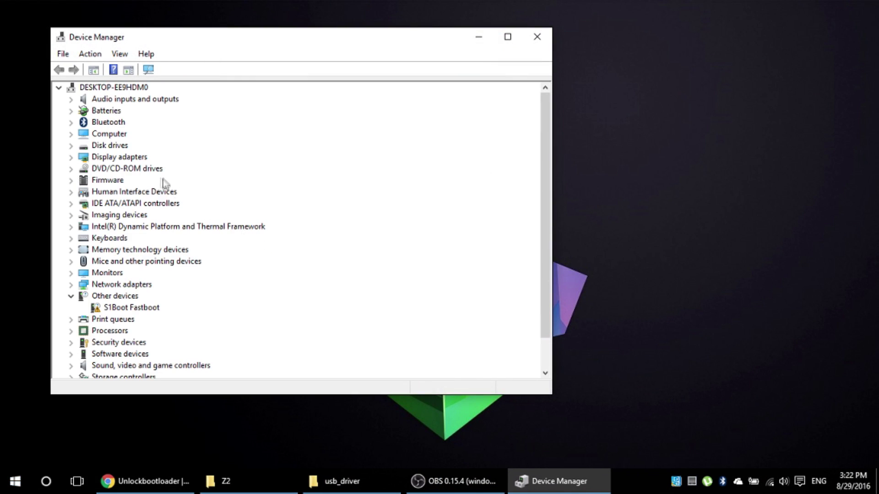
pyautogui.scroll(-1, 151, 210)
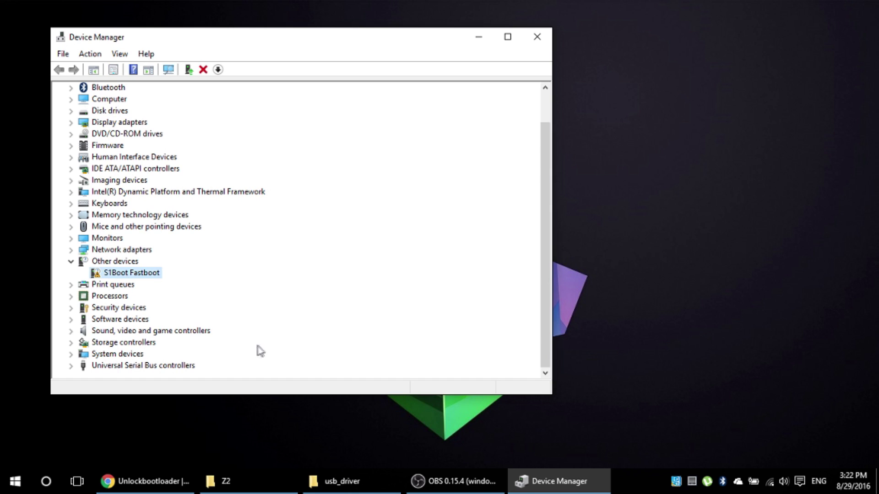
pyautogui.rightClick(127, 275)
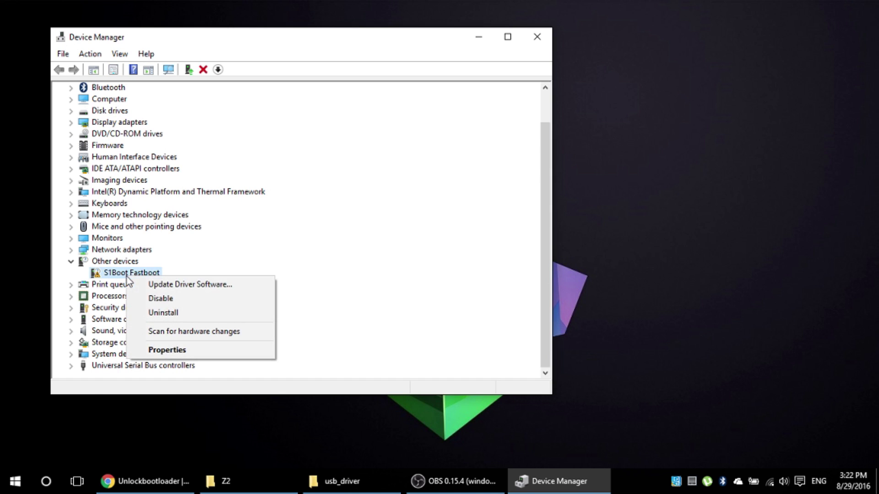
pyautogui.click(191, 286)
pyautogui.click(276, 263)
# - Set the driver search location to the usb_driver folder under AppData\Local\Android\sdk\extras\google
pyautogui.click(398, 192)
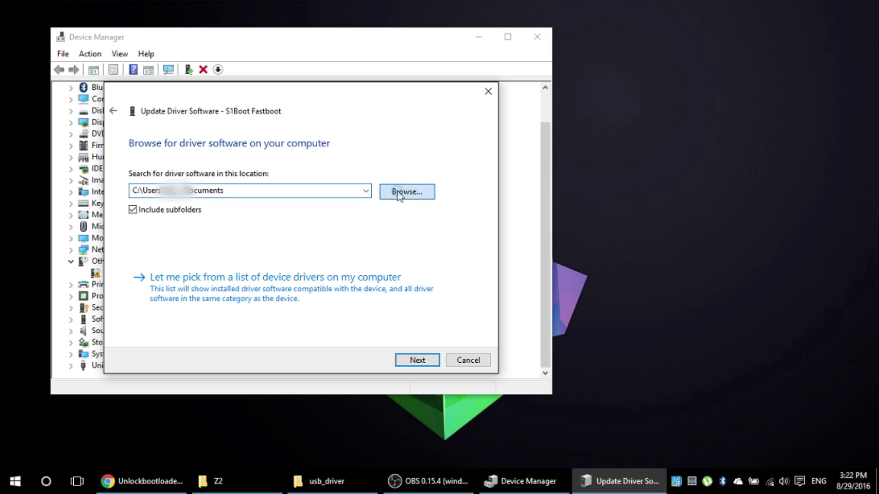
pyautogui.scroll(-2, 370, 251)
pyautogui.click(368, 247)
pyautogui.scroll(-1, 375, 244)
pyautogui.click(378, 243)
pyautogui.scroll(-1, 382, 244)
pyautogui.click(392, 232)
pyautogui.click(402, 243)
pyautogui.click(413, 205)
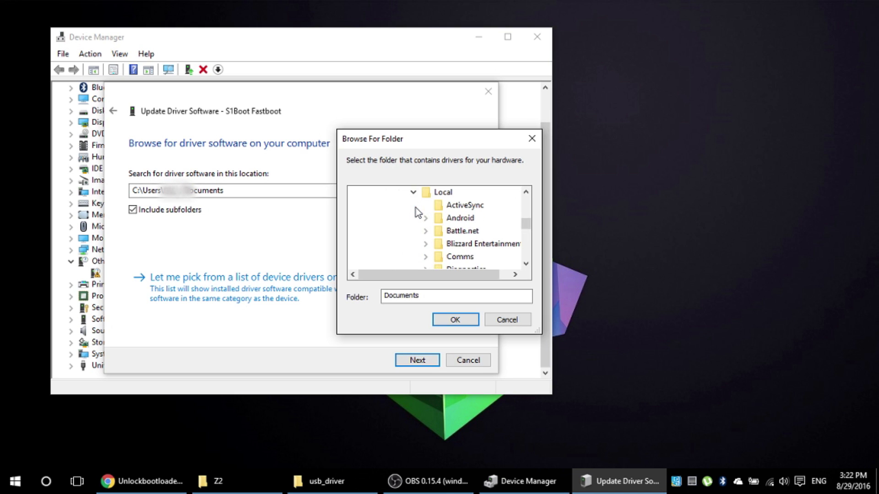
pyautogui.click(424, 219)
pyautogui.scroll(-2, 452, 231)
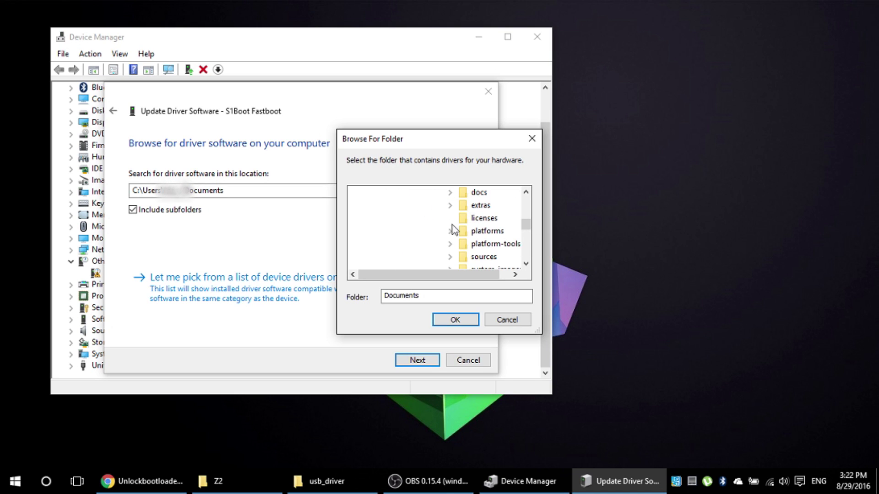
pyautogui.scroll(2, 454, 234)
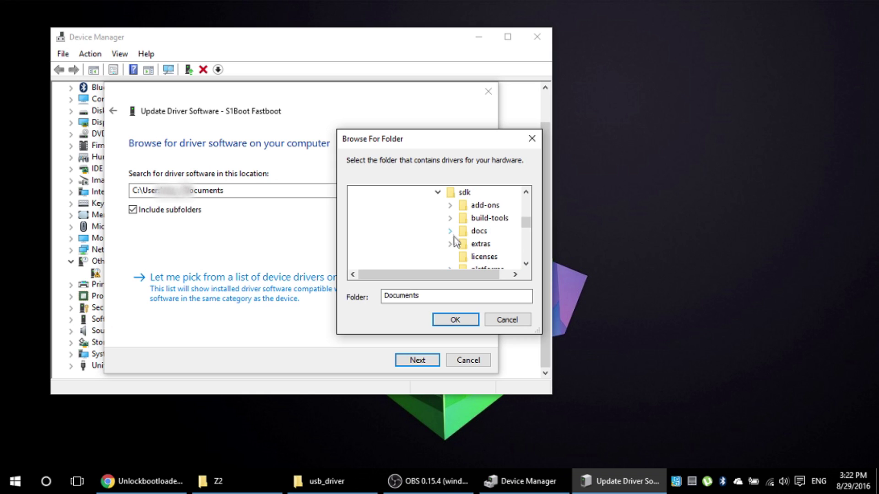
pyautogui.click(450, 246)
pyautogui.click(462, 244)
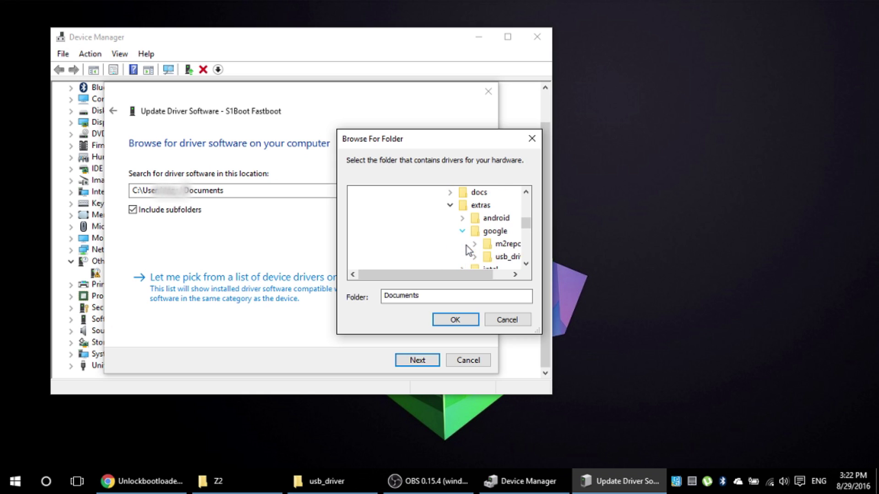
pyautogui.doubleClick(487, 256)
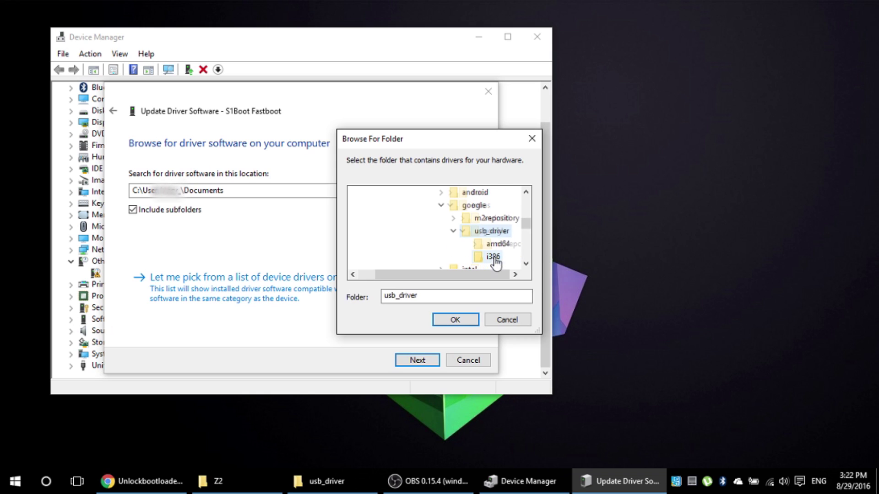
pyautogui.click(455, 319)
# - Try to install the S1Boot Fastboot driver from the chosen folder, and close the update wizard and Device Manager
pyautogui.click(415, 361)
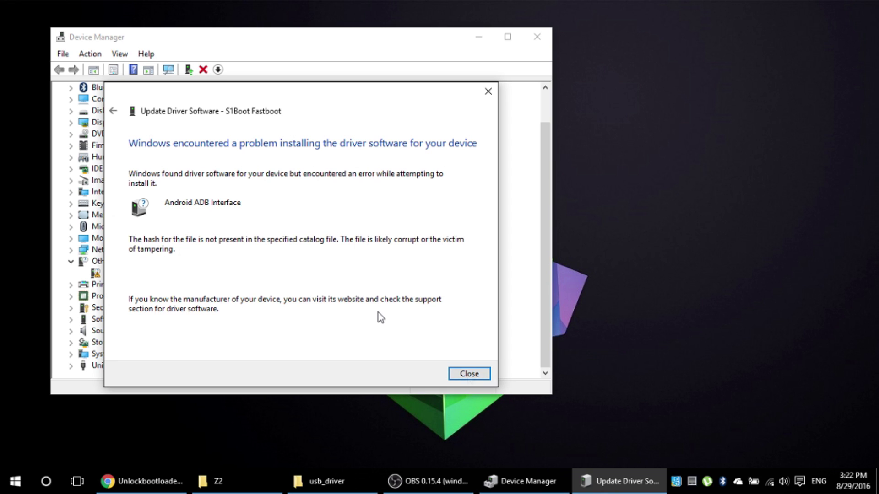
pyautogui.click(469, 374)
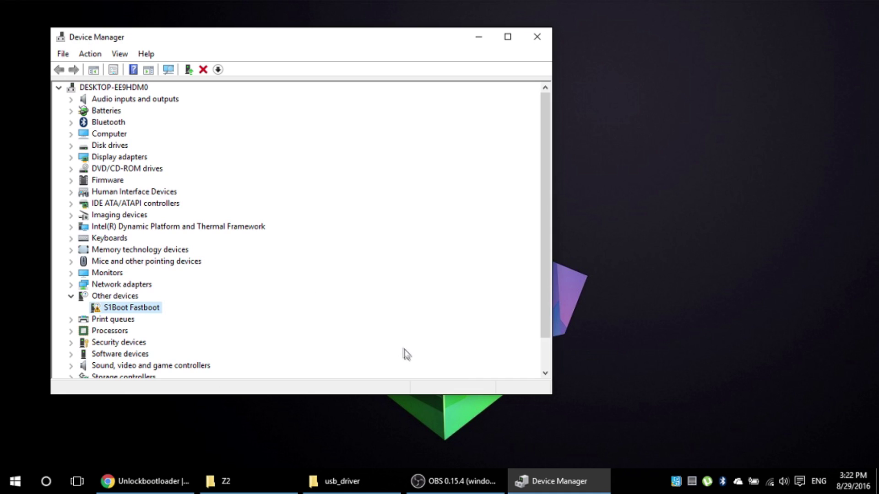
pyautogui.click(537, 38)
# - Search Windows for "recove" and open the Recovery options in the system settings
pyautogui.press('super')
pyautogui.write('restar')
pyautogui.press('BackSpace')
pyautogui.press('BackSpace')
pyautogui.press('BackSpace')
pyautogui.press('BackSpace')
pyautogui.press('BackSpace')
pyautogui.press('BackSpace')
pyautogui.write('recove')
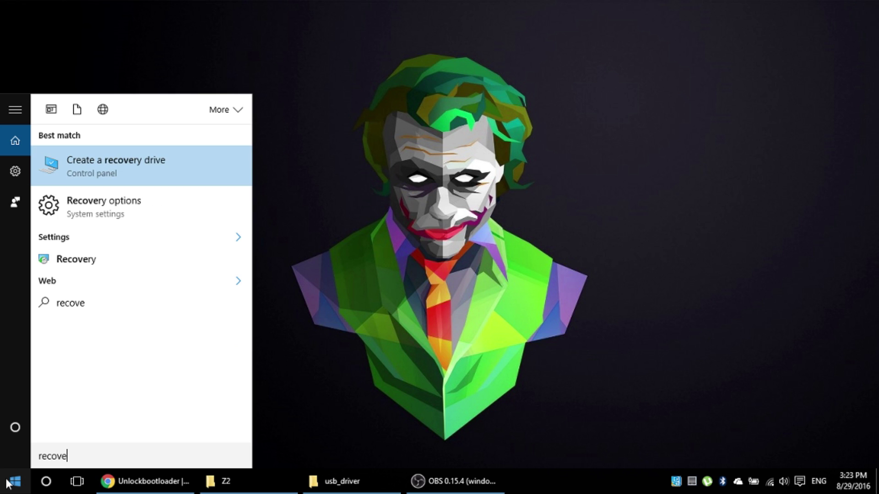
pyautogui.click(108, 214)
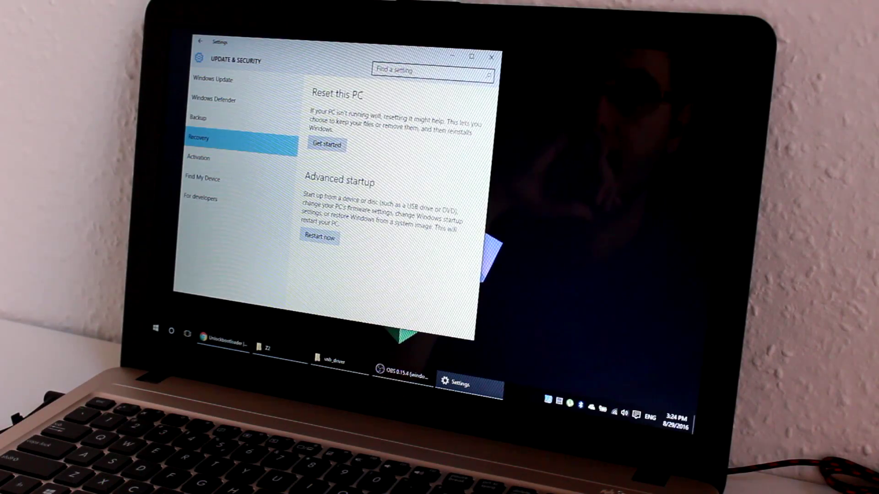
# - Restart the PC into advanced startup and open Startup Settings among the advanced troubleshooting options
pyautogui.click(322, 237)
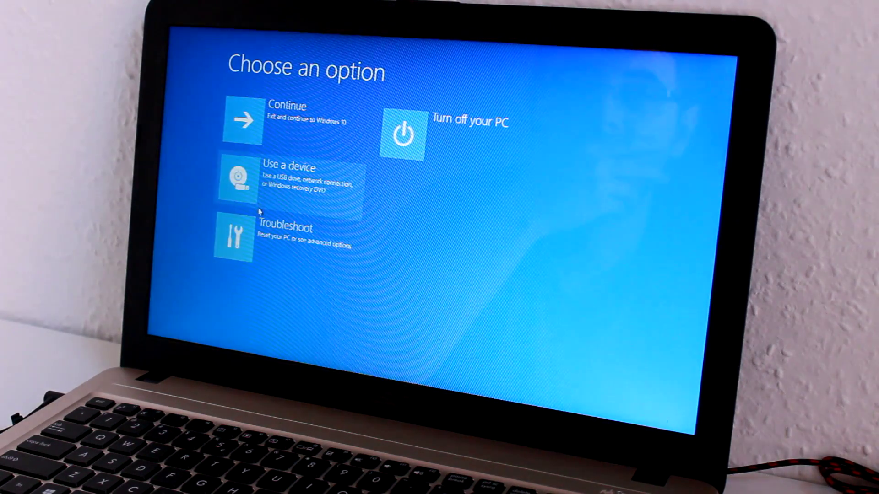
pyautogui.click(270, 229)
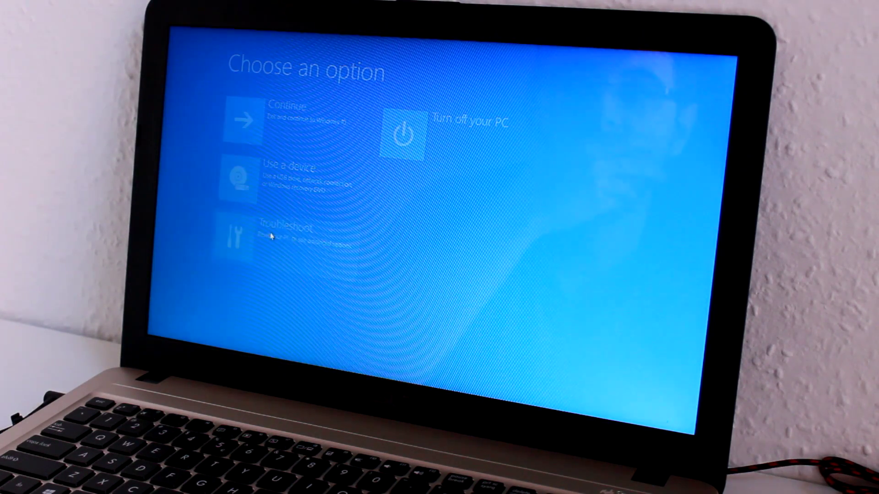
pyautogui.click(289, 188)
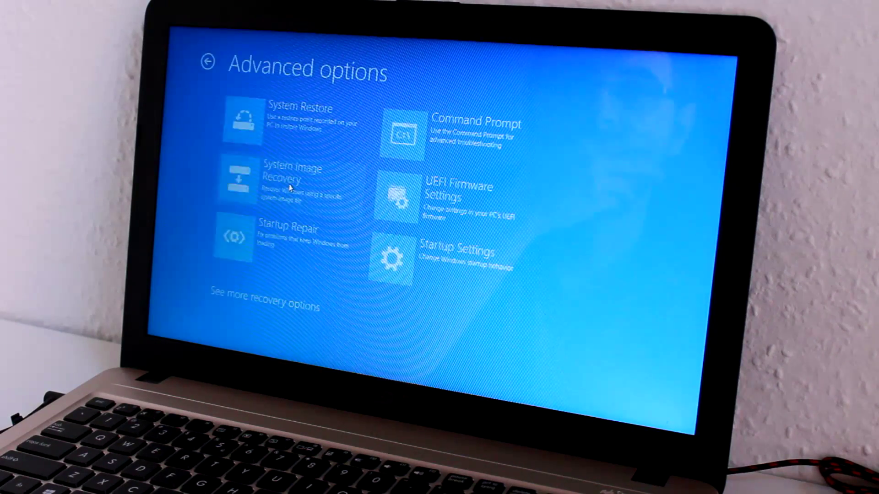
pyautogui.click(421, 274)
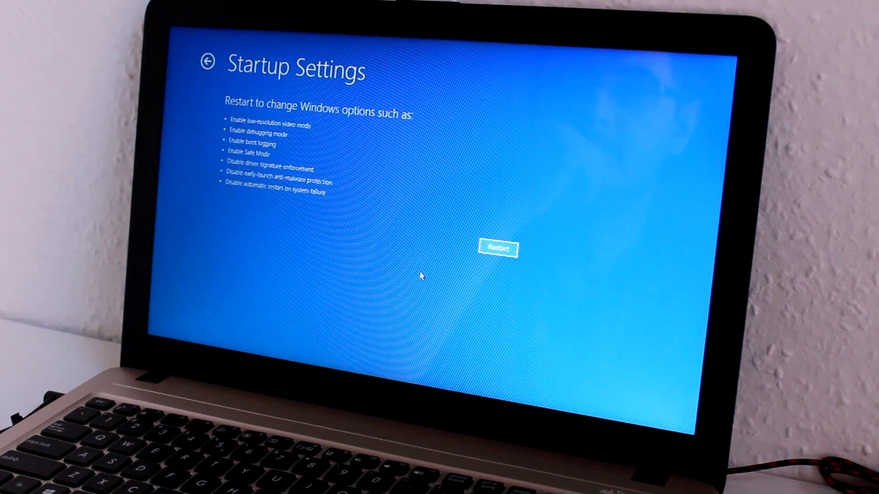
# - Restart the PC from Startup Settings with driver signature enforcement disabled, and open Device Manager
pyautogui.click(491, 251)
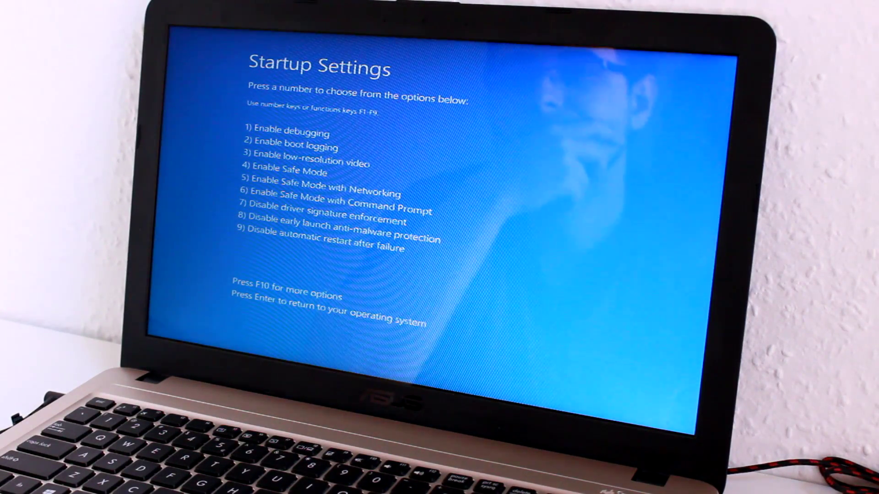
pyautogui.press('4')
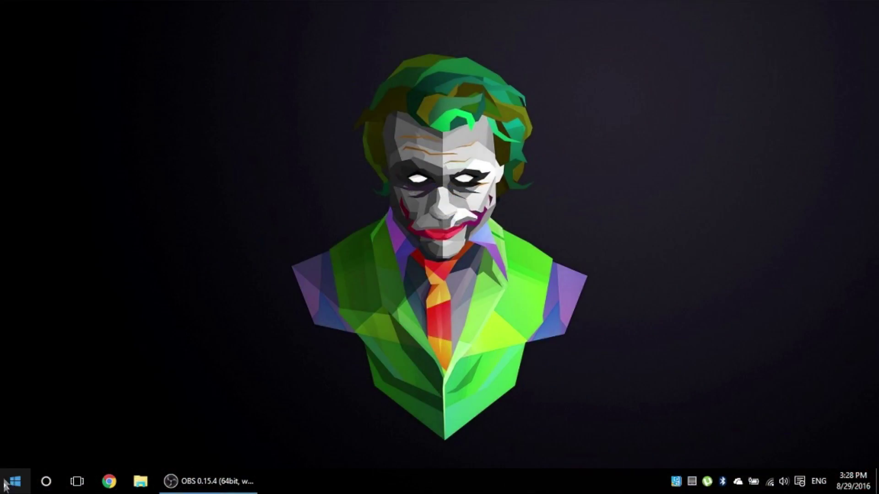
pyautogui.rightClick(14, 476)
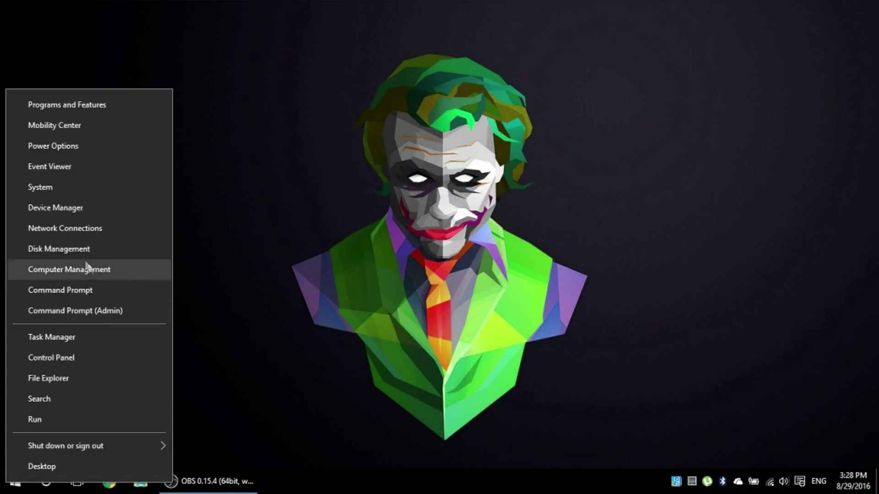
pyautogui.click(75, 208)
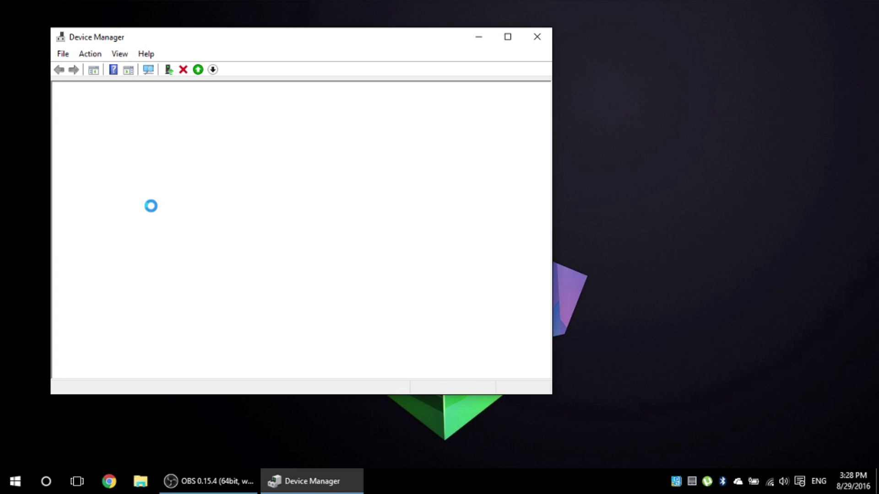
# - Install the S1Boot Fastboot driver from the Android SDK usb_driver folder, accepting the unverified publisher, and close the update wizard
pyautogui.click(130, 309)
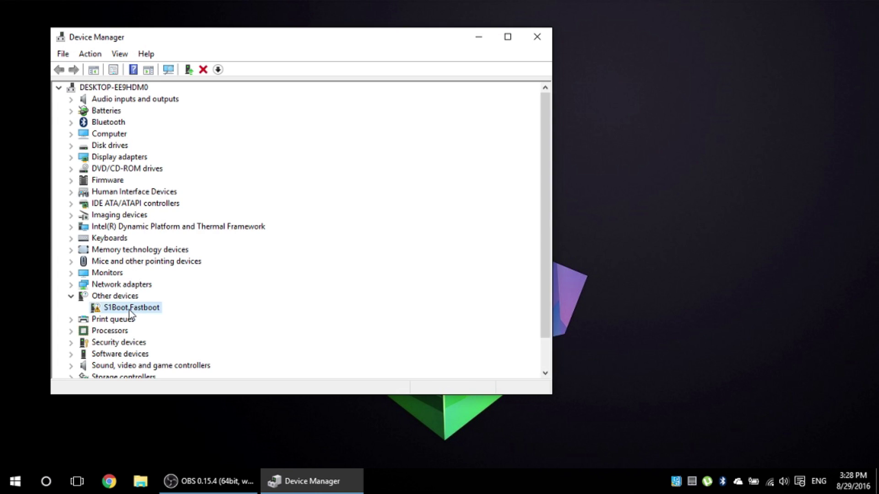
pyautogui.rightClick(129, 309)
pyautogui.click(178, 317)
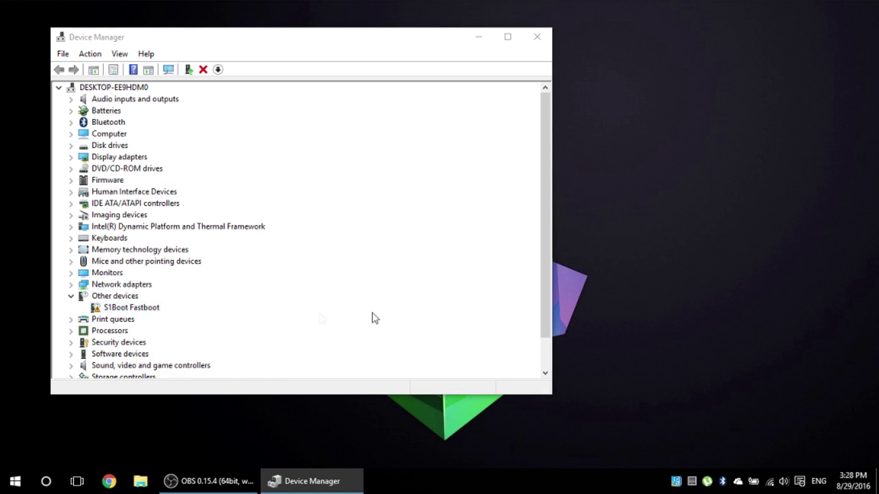
pyautogui.click(284, 259)
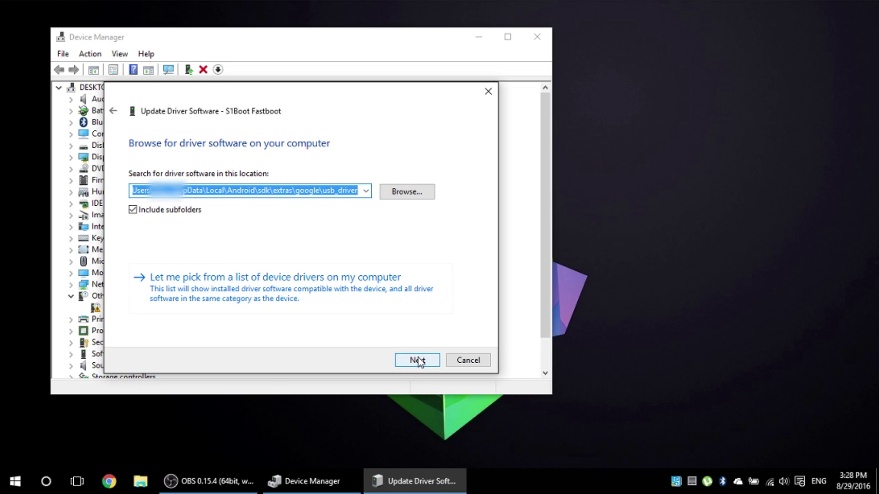
pyautogui.click(417, 360)
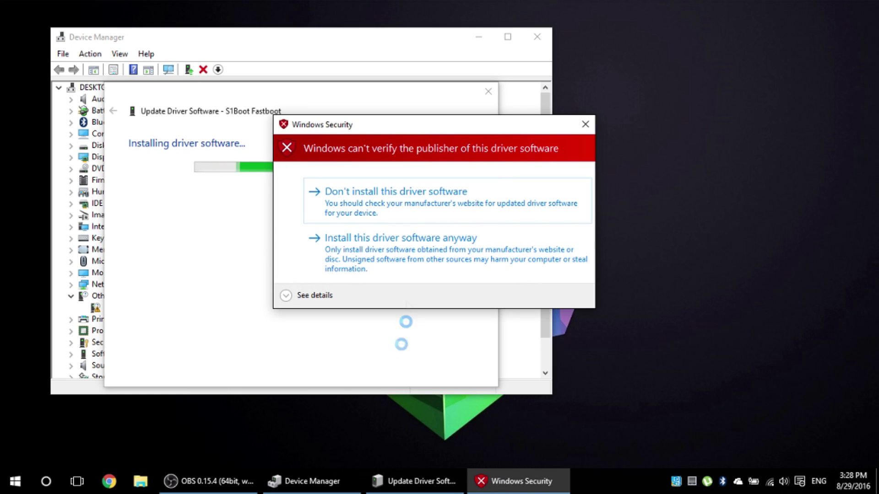
pyautogui.click(408, 261)
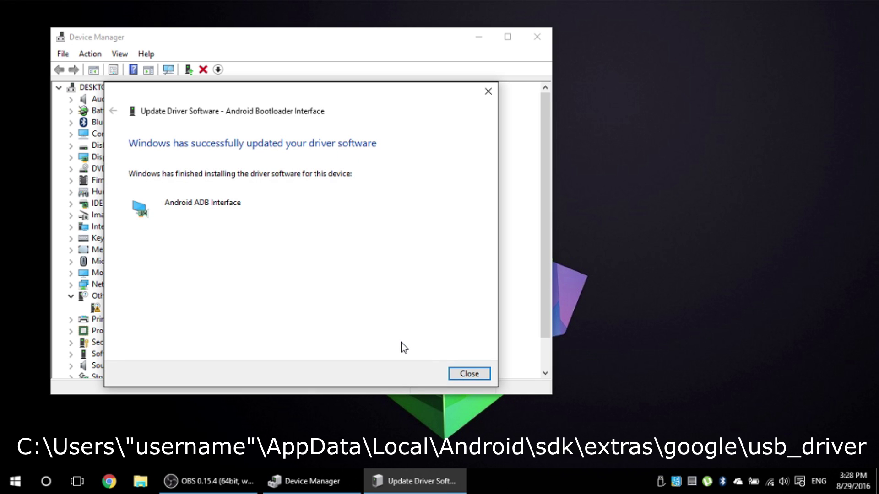
pyautogui.click(469, 374)
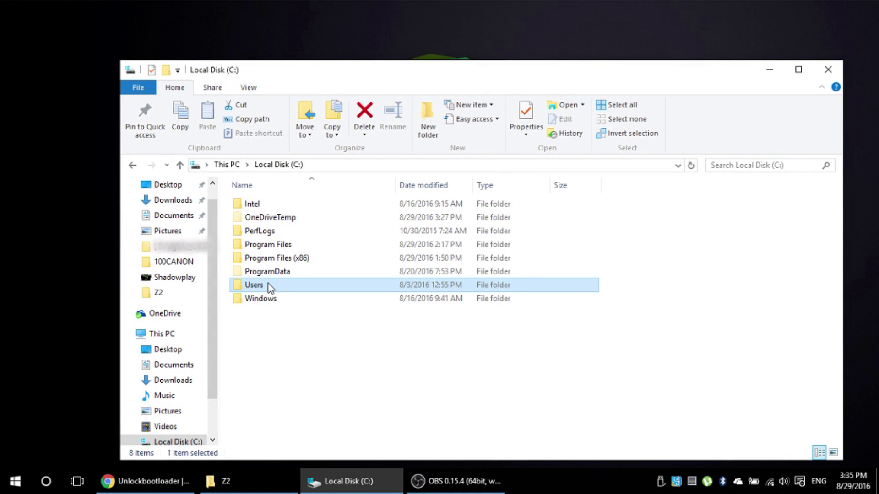
# - Open the personal user folder inside Users on Local Disk (C:)
pyautogui.doubleClick(269, 286)
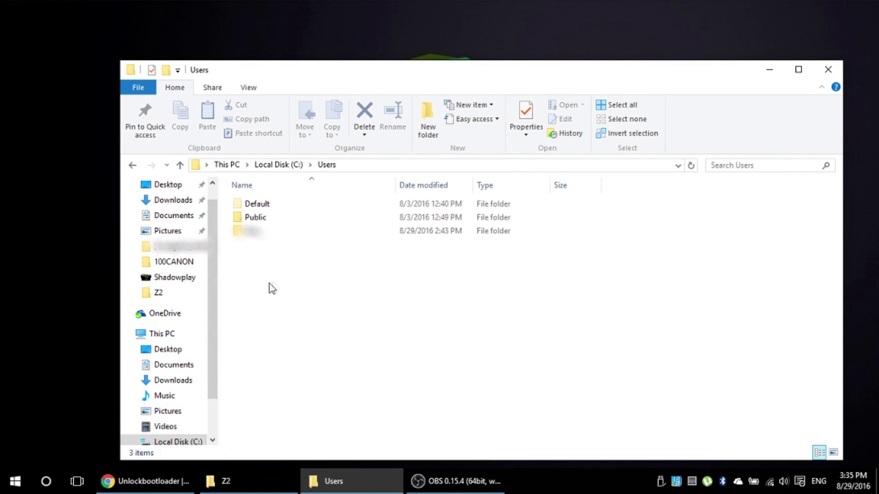
pyautogui.doubleClick(263, 230)
pyautogui.doubleClick(265, 204)
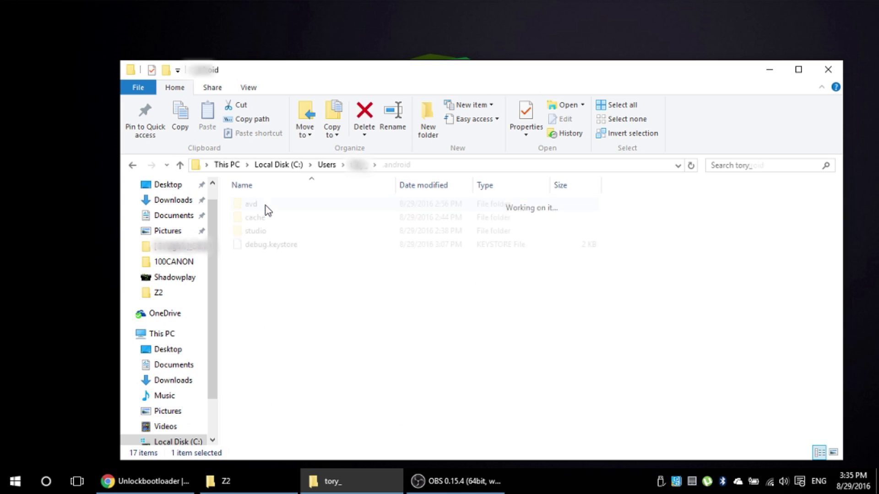
pyautogui.click(167, 165)
pyautogui.click(179, 165)
# - Browse from the user folder to AppData\Local\Android\sdk\platform-tools
pyautogui.doubleClick(253, 244)
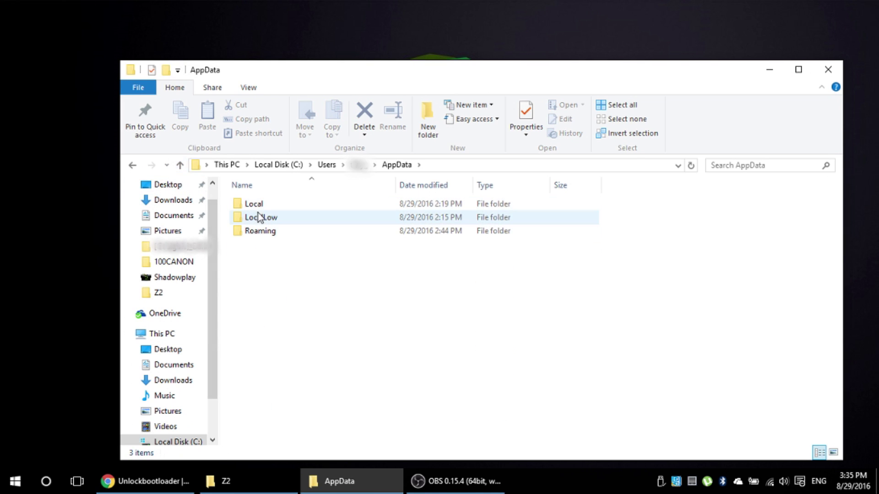
pyautogui.doubleClick(259, 208)
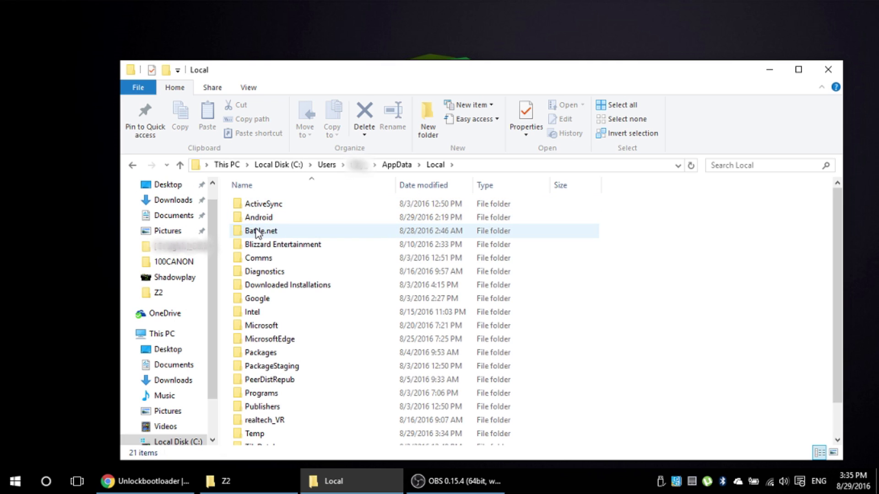
pyautogui.doubleClick(264, 217)
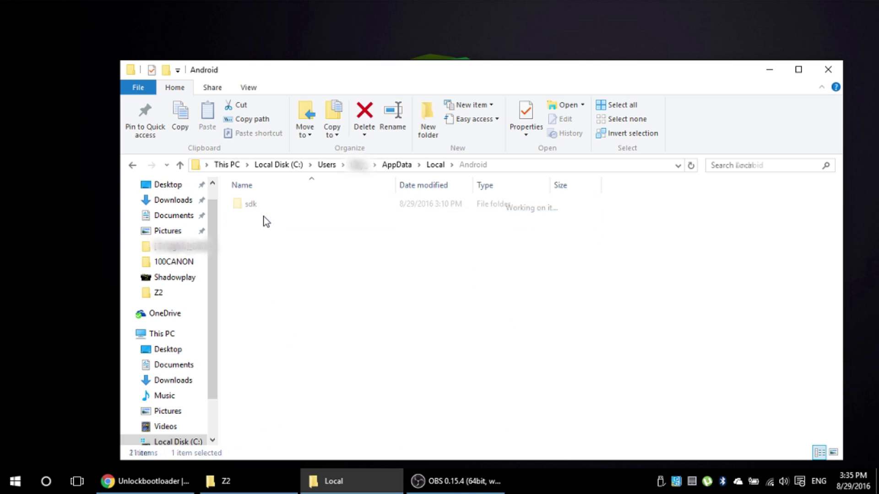
pyautogui.doubleClick(267, 209)
pyautogui.doubleClick(265, 287)
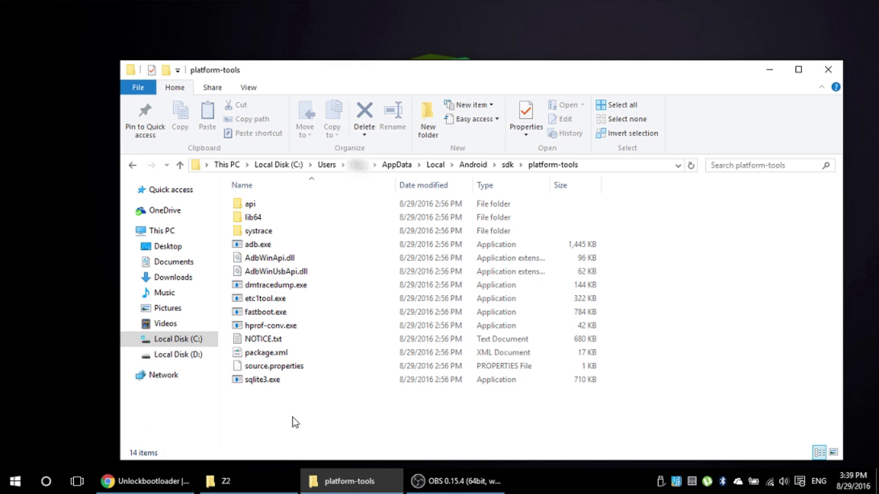
# - Open a command window in the platform-tools folder and run "fastboot devices" to check the phone connection
pyautogui.keyDown('shift'); pyautogui.rightClick(293, 418); pyautogui.keyUp('shift')
pyautogui.click(371, 353)
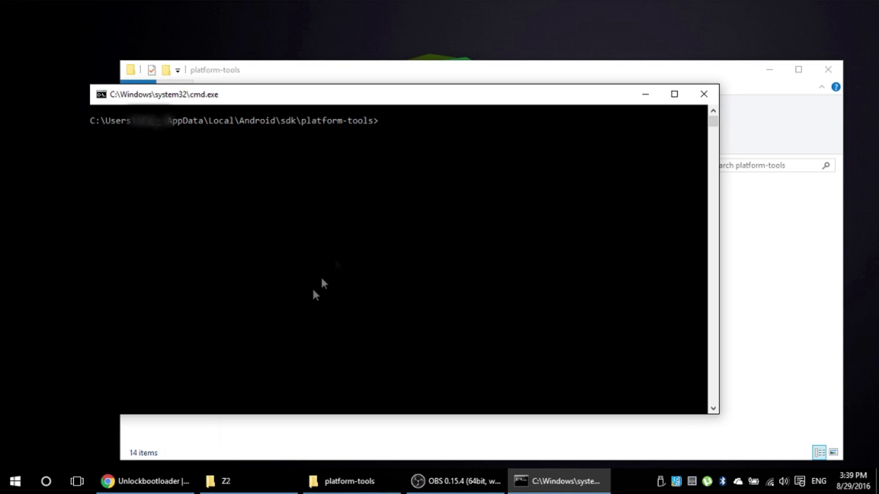
pyautogui.write('fast')
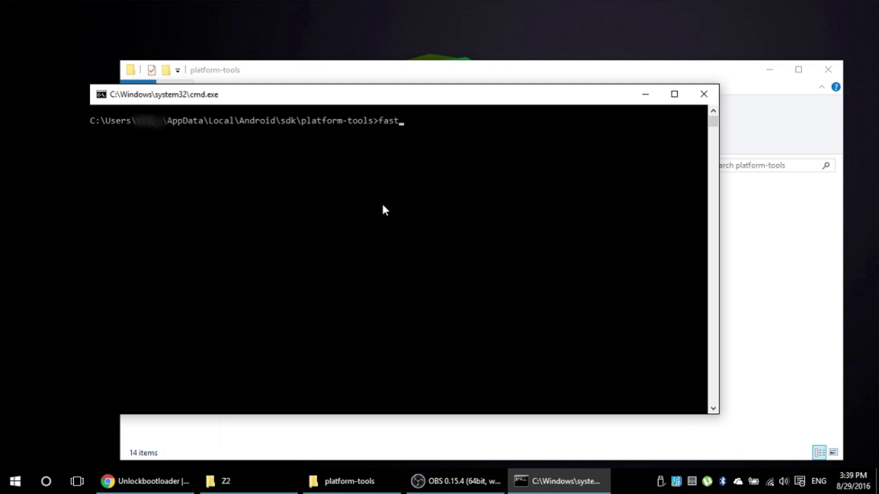
pyautogui.write('boot devices')
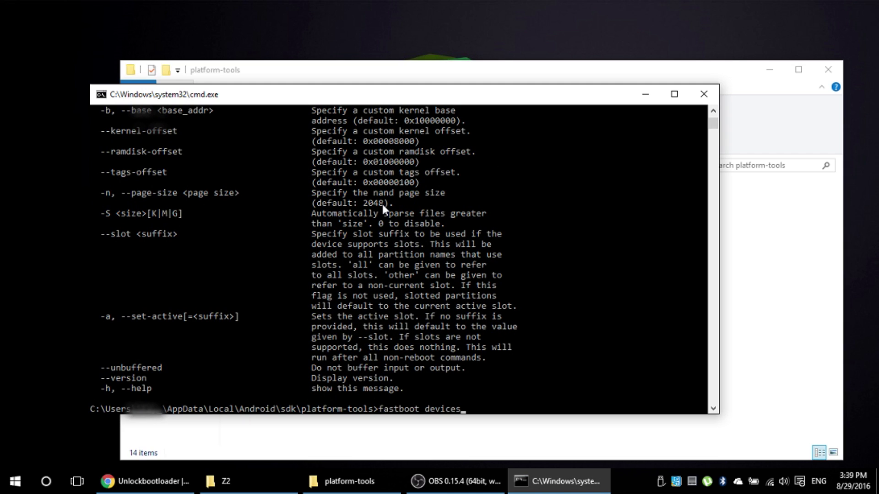
pyautogui.press('Return')
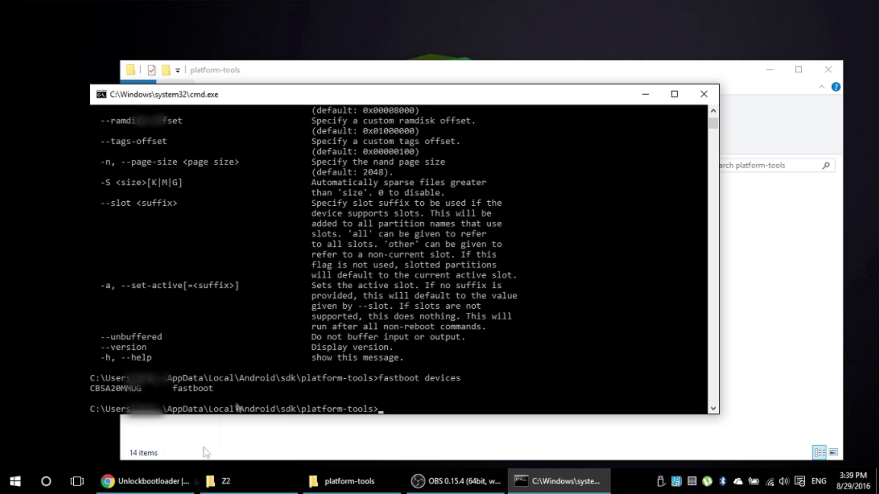
# - Switch to Chrome and copy the fastboot oem unlock command from the Enter unlock key section of Sony's unlock page
pyautogui.click(163, 480)
pyautogui.scroll(-10, 361, 394)
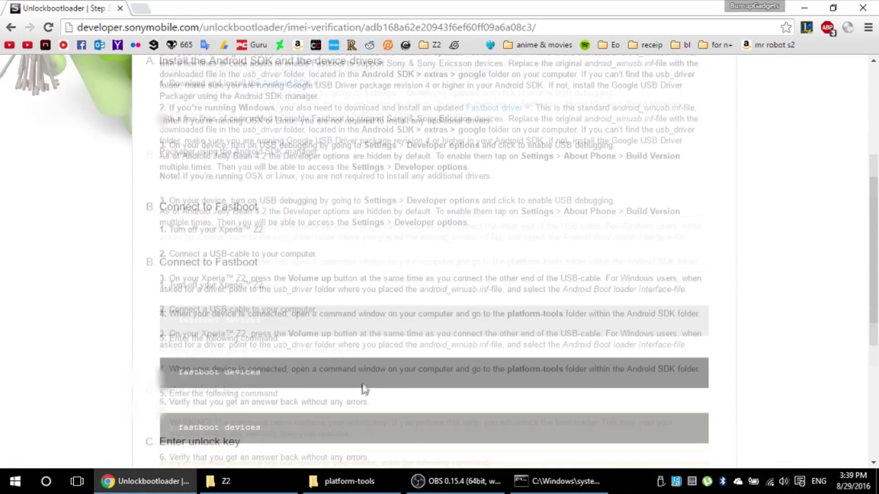
pyautogui.moveTo(426, 340); pyautogui.dragTo(214, 345)
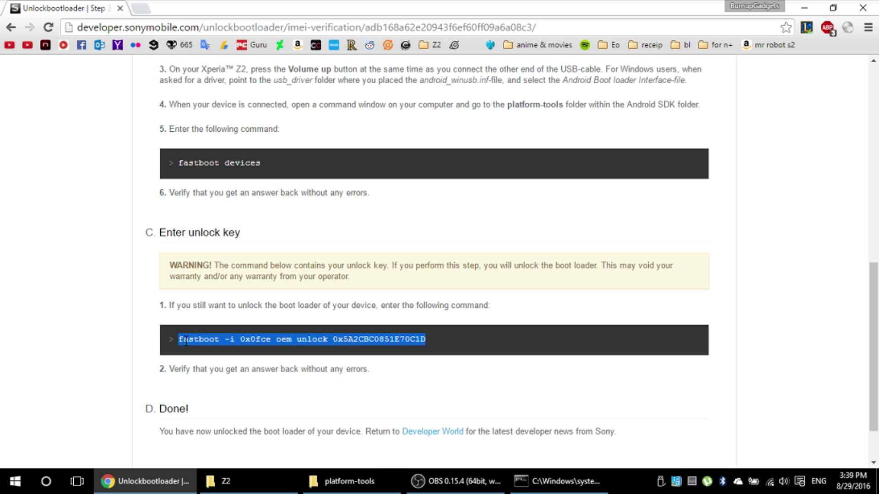
pyautogui.rightClick(186, 342)
pyautogui.click(210, 352)
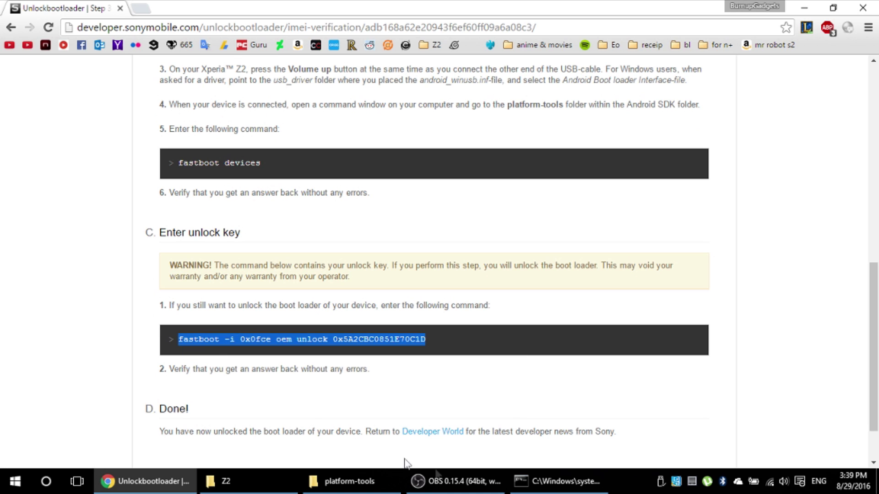
# - Paste the fastboot oem unlock command containing the boot loader unlock key into the command window and run it
pyautogui.click(548, 483)
pyautogui.rightClick(391, 408)
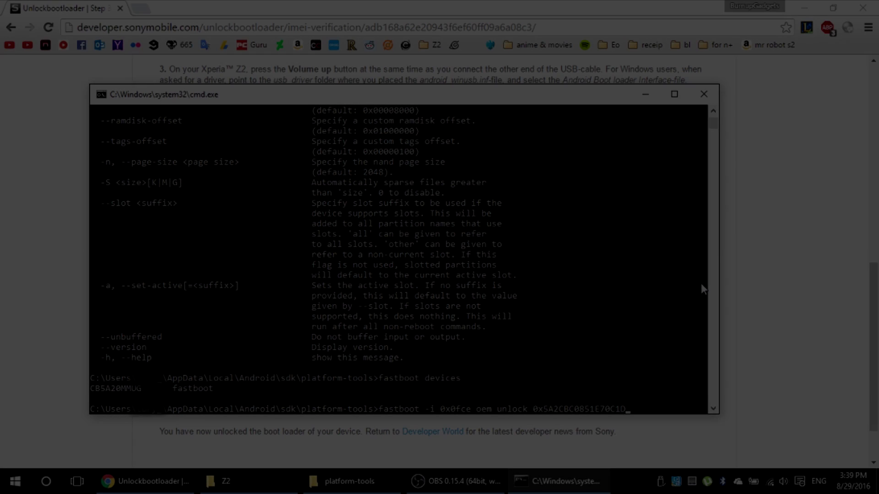
pyautogui.press('Return')
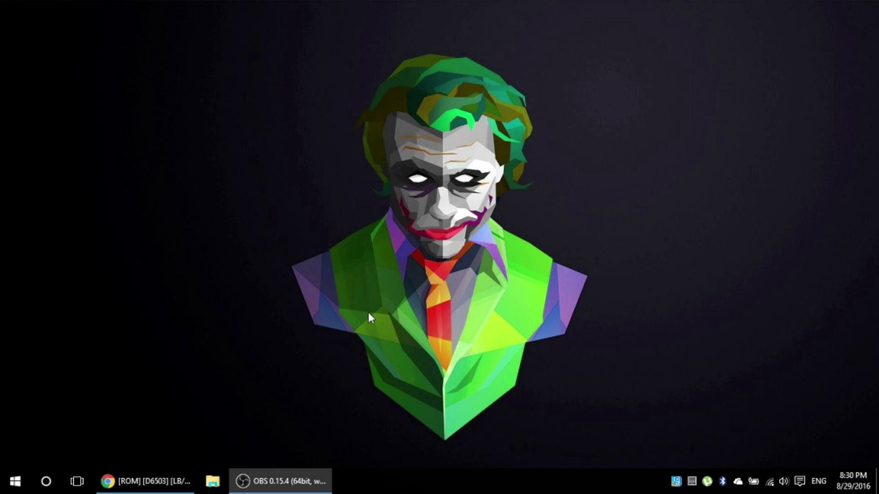
pyautogui.press('super+space')
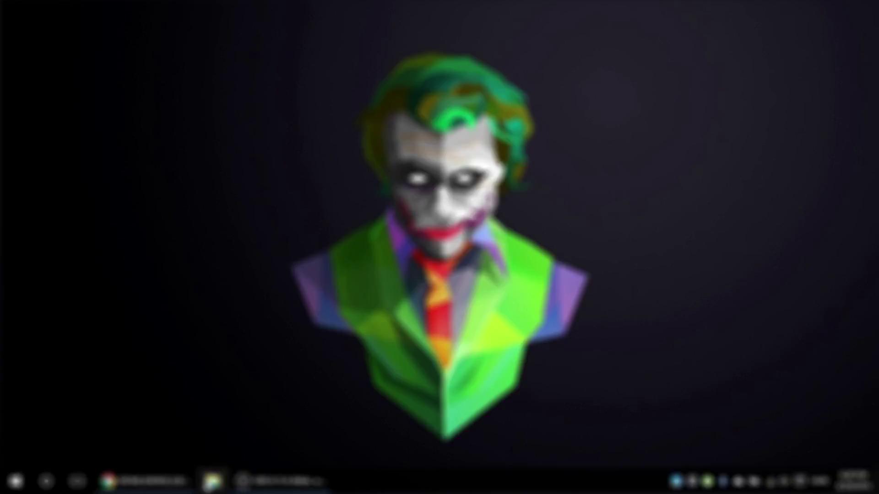
pyautogui.click(219, 480)
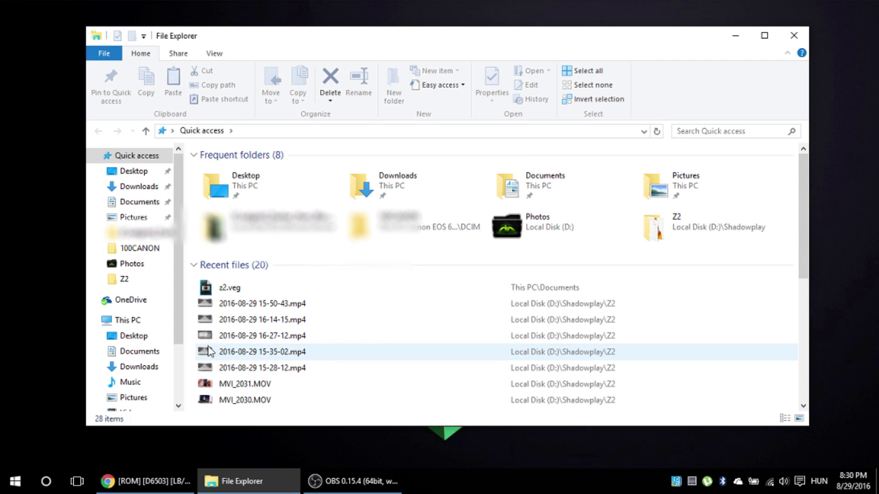
pyautogui.click(145, 188)
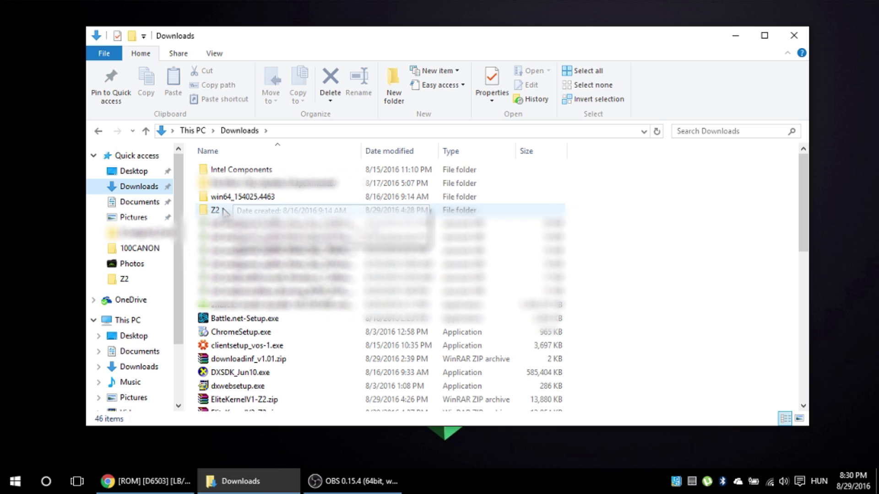
pyautogui.doubleClick(218, 211)
pyautogui.click(227, 198)
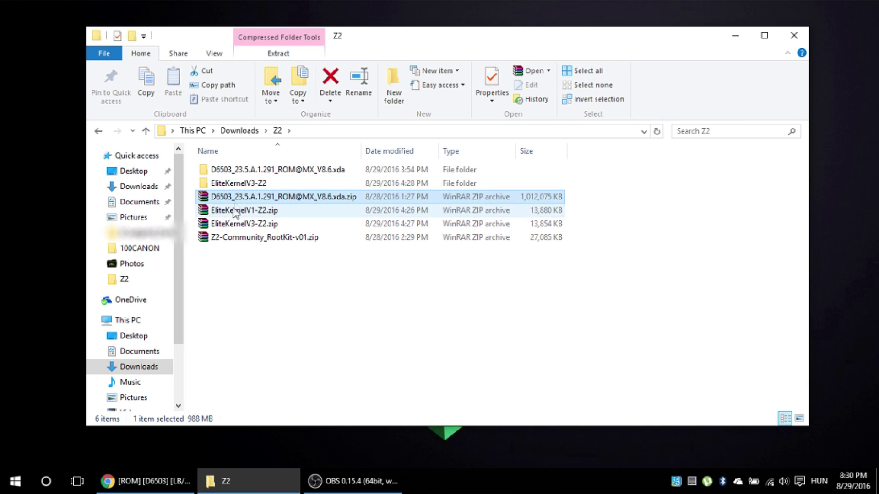
pyautogui.rightClick(236, 199)
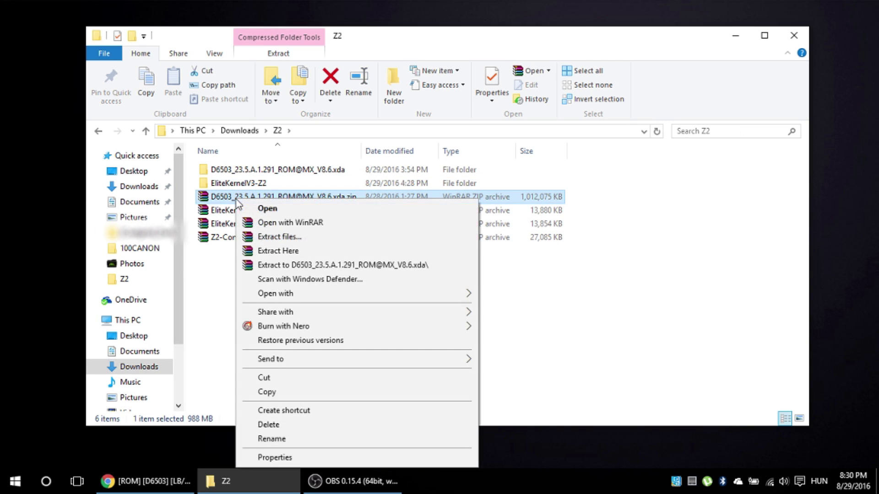
pyautogui.click(276, 391)
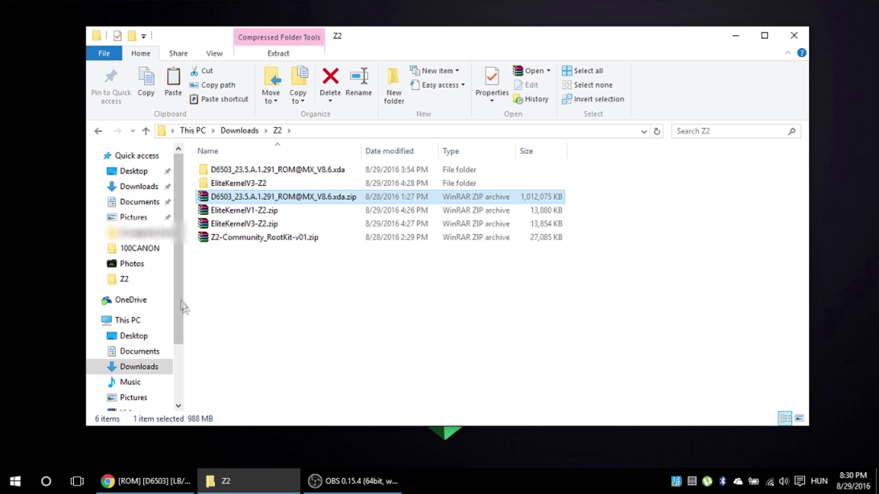
pyautogui.scroll(-2, 178, 304)
pyautogui.click(136, 347)
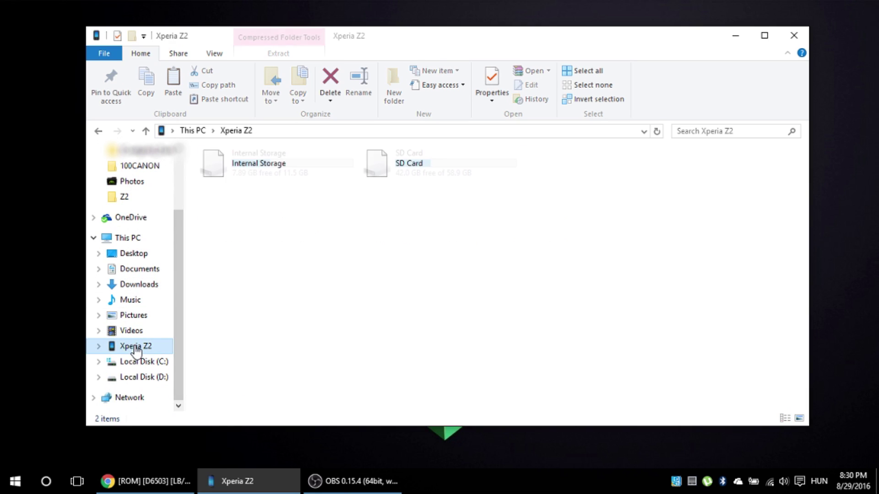
pyautogui.doubleClick(281, 177)
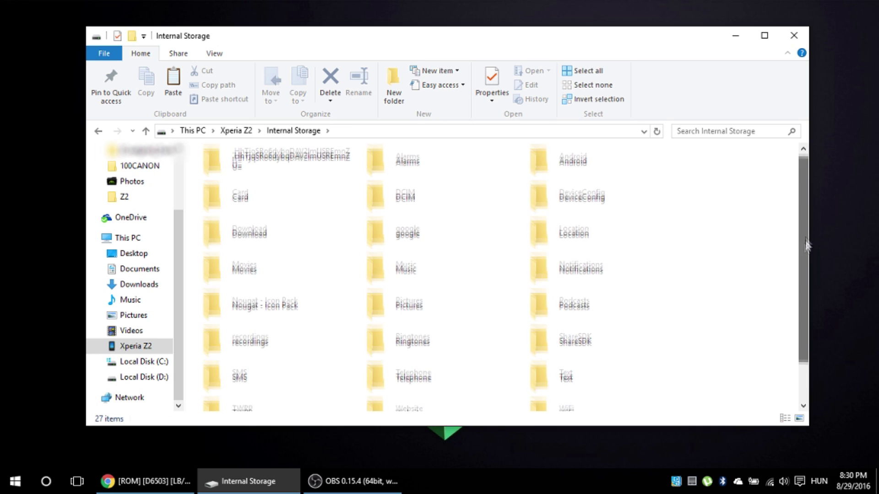
pyautogui.moveTo(806, 244); pyautogui.dragTo(806, 284)
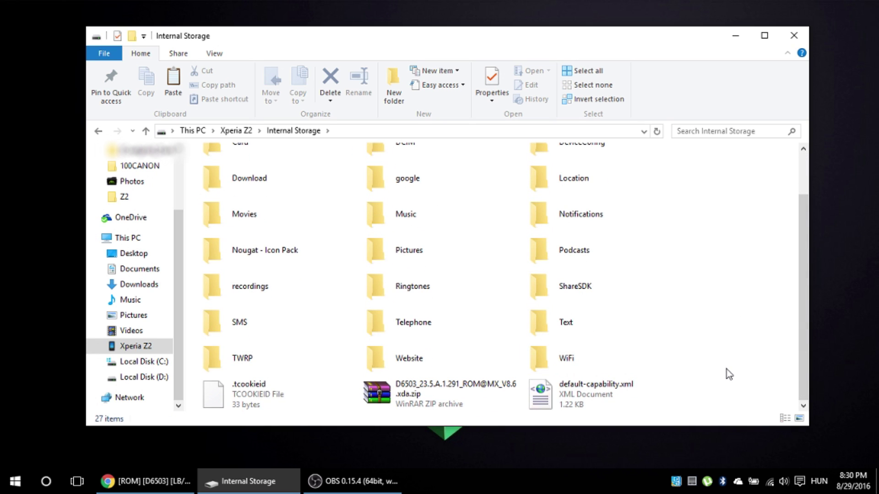
pyautogui.click(422, 391)
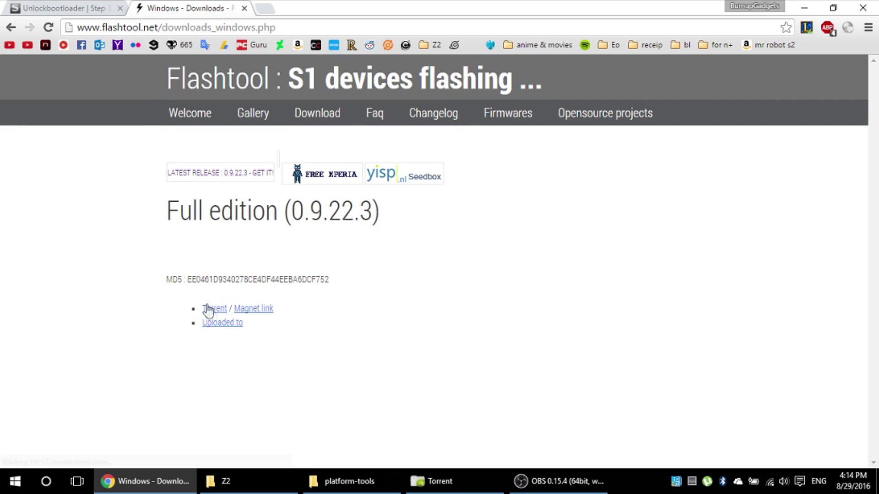
# - Download the Windows torrent of Flashtool 0.9.22.3, then close the download page and put Chrome away
pyautogui.click(214, 311)
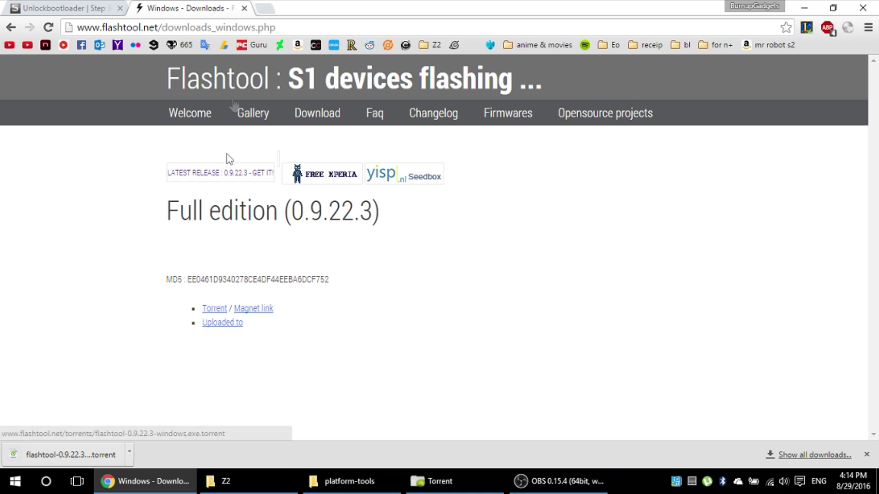
pyautogui.click(244, 9)
pyautogui.click(806, 7)
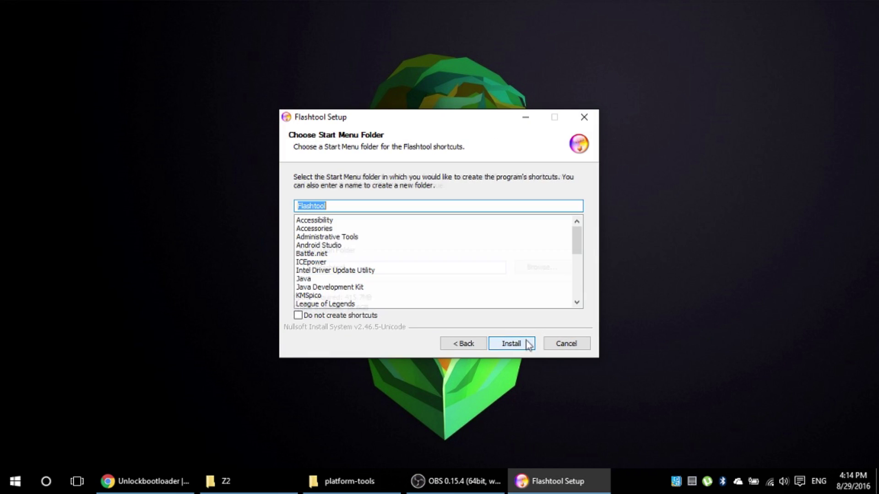
# - Install Flashtool with the Start Menu folder Flashtool, opening a new File Explorer window meanwhile, and finish the setup
pyautogui.click(510, 343)
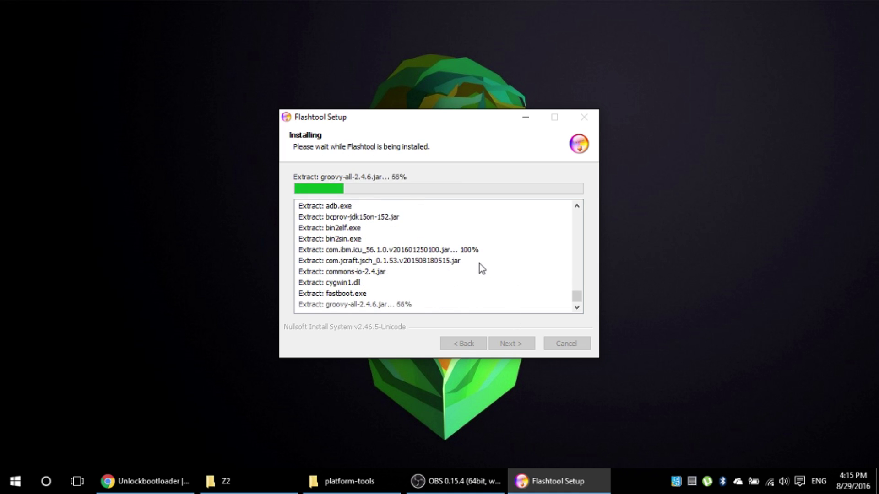
pyautogui.rightClick(215, 481)
pyautogui.click(229, 413)
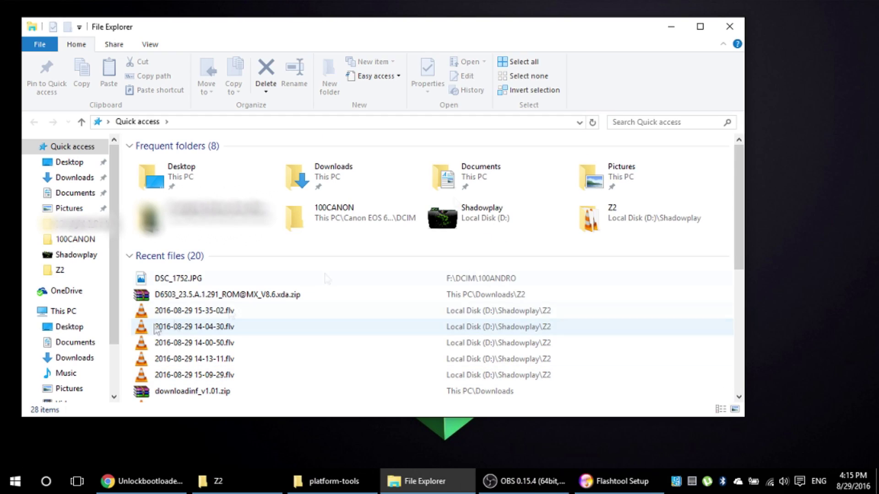
pyautogui.click(670, 26)
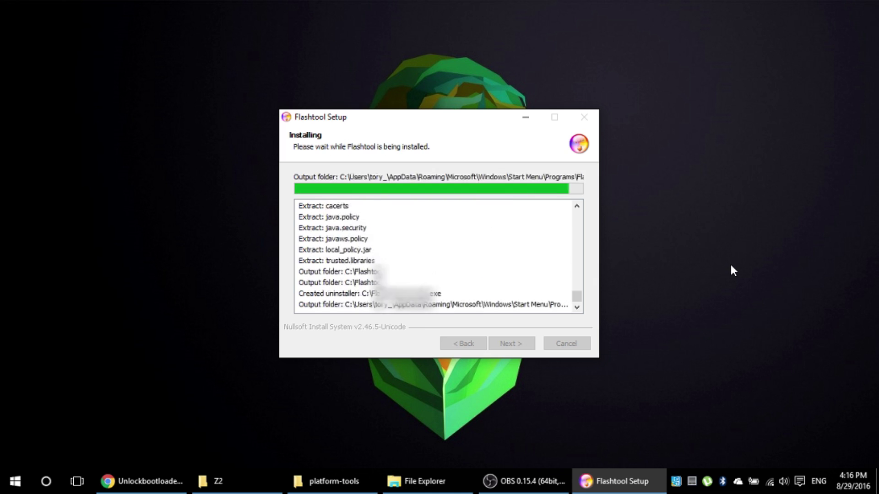
pyautogui.click(511, 344)
pyautogui.click(513, 343)
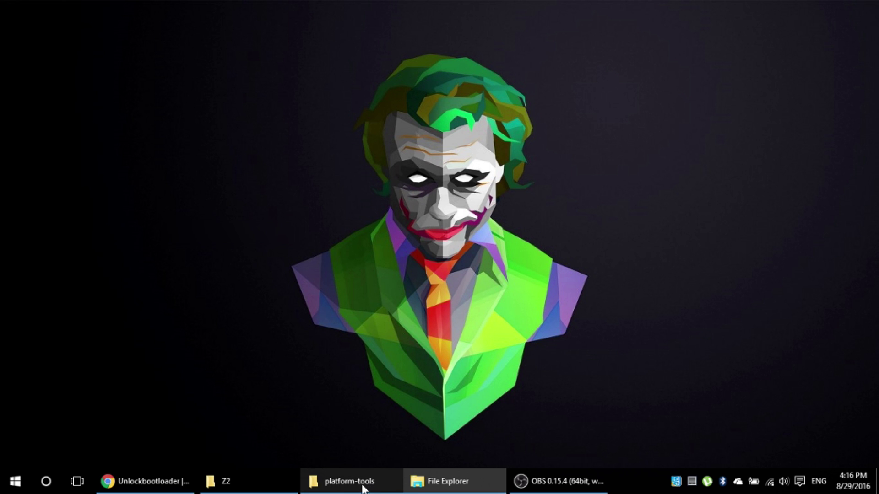
# - Open the drivers folder inside C:\Flashtool in File Explorer and launch Flashtool-drivers.exe
pyautogui.click(472, 481)
pyautogui.click(78, 314)
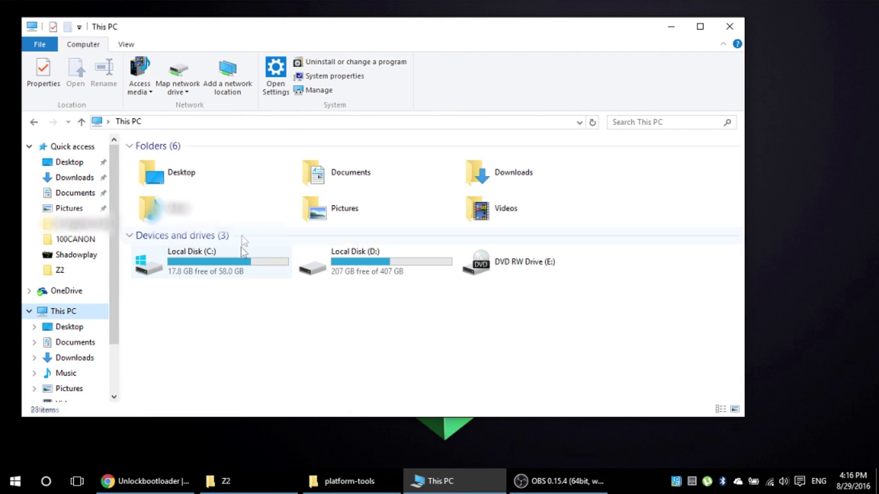
pyautogui.doubleClick(241, 255)
pyautogui.doubleClick(167, 164)
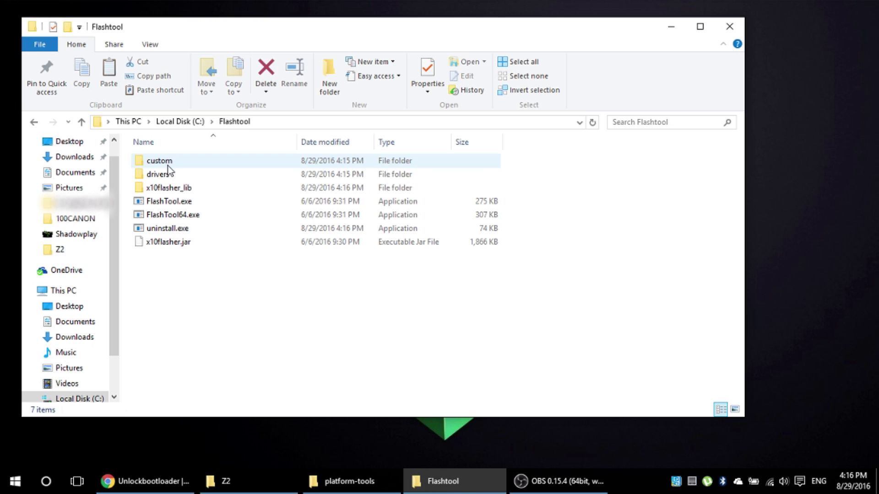
pyautogui.doubleClick(168, 173)
pyautogui.click(175, 165)
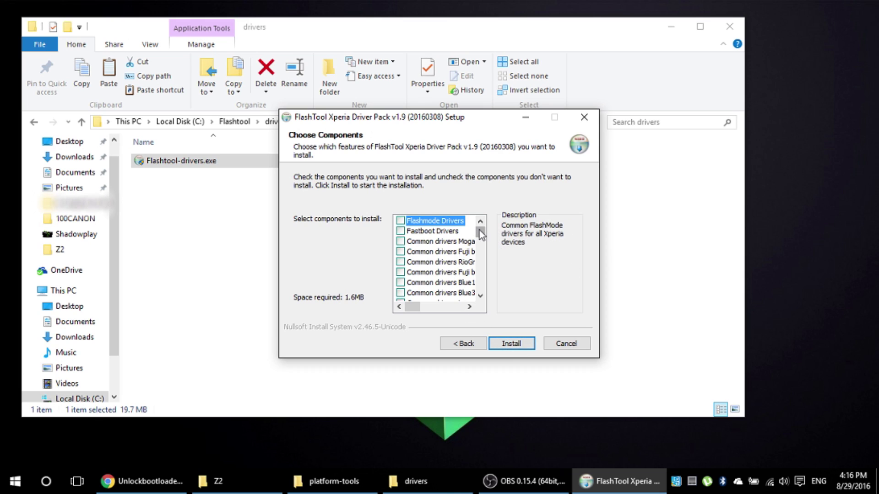
# - Select the Flashmode Drivers, Fastboot Drivers and Xperia Z2 device drivers in the driver pack setup and start installing them
pyautogui.press('space')
pyautogui.press('Down')
pyautogui.press('space')
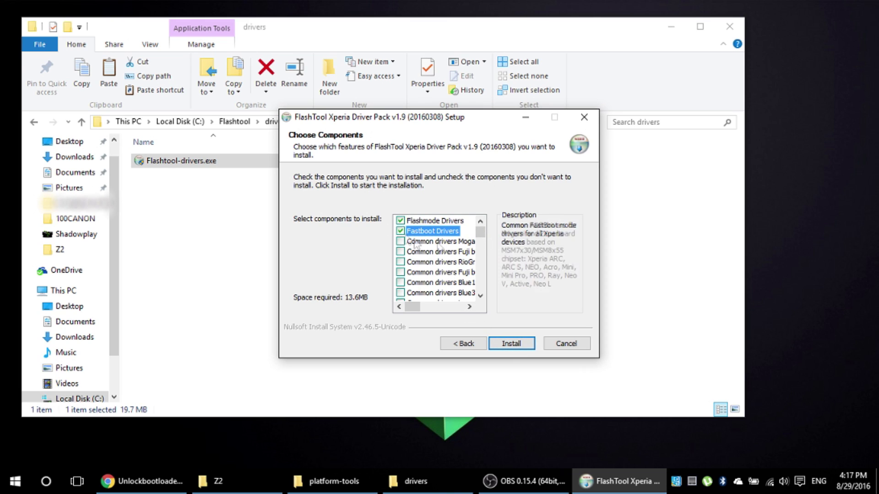
pyautogui.scroll(-5, 481, 237)
pyautogui.click(509, 344)
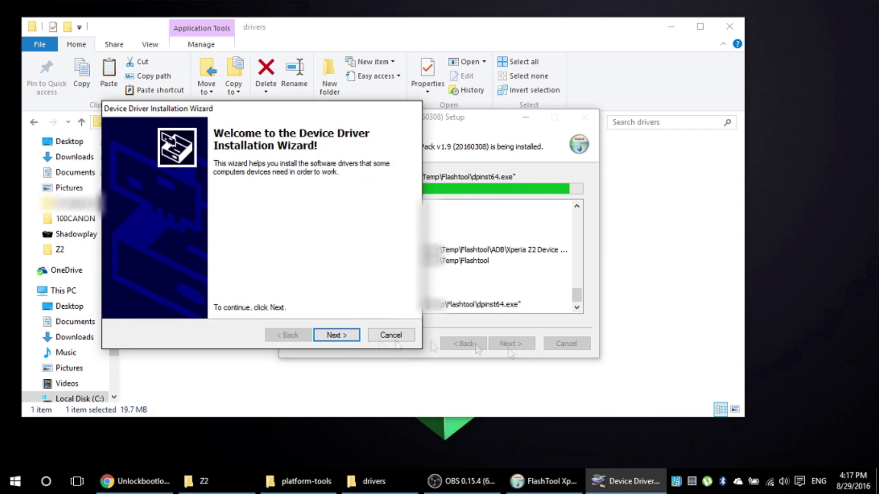
# - Complete the Device Driver Installation Wizard, allowing the Sony device drivers to be installed
pyautogui.click(344, 337)
pyautogui.click(350, 242)
pyautogui.click(350, 247)
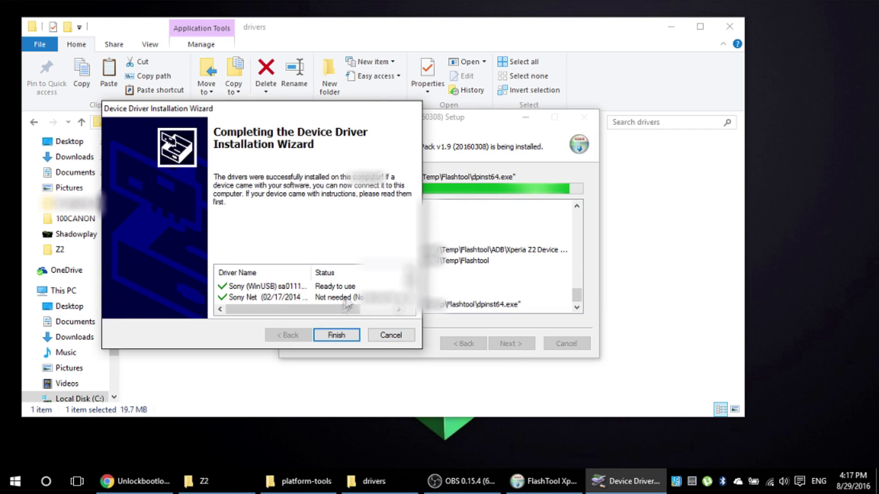
pyautogui.click(336, 335)
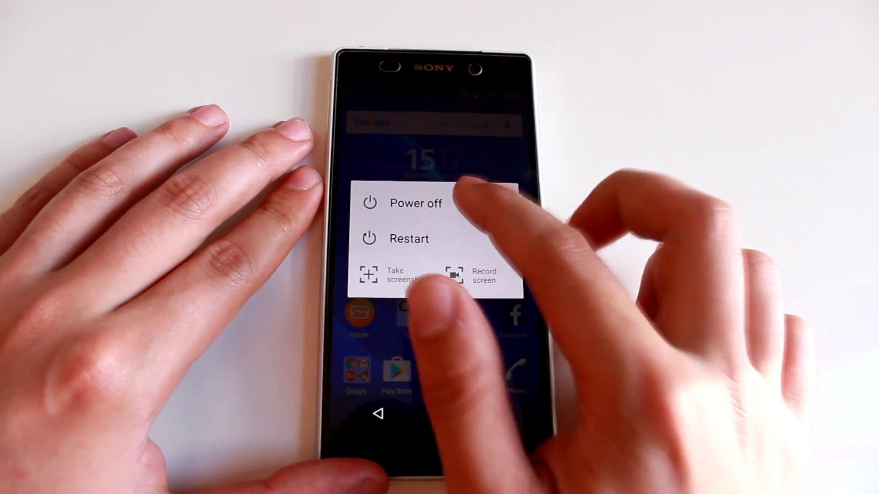
pyautogui.click(467, 203)
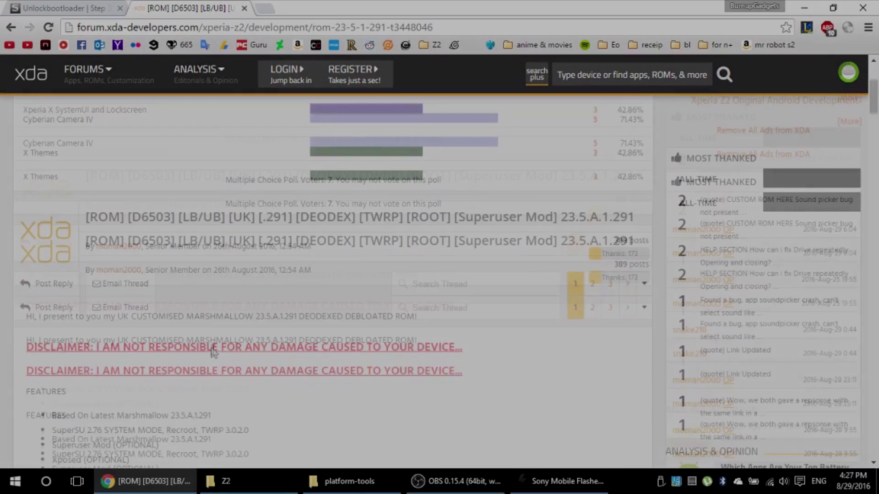
# - Open the Elite Kernel V3 thread from the ROM thread's Downloads section and look through the kernel's features and download links
pyautogui.scroll(-4, 213, 337)
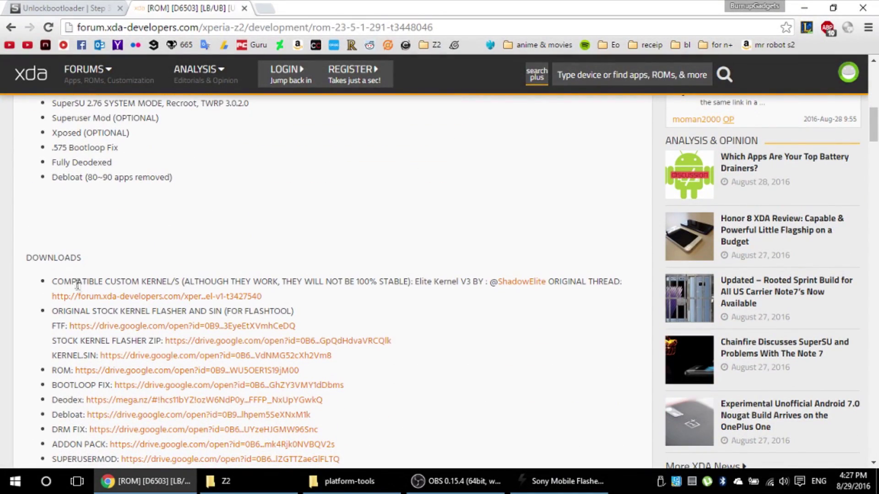
pyautogui.click(117, 299)
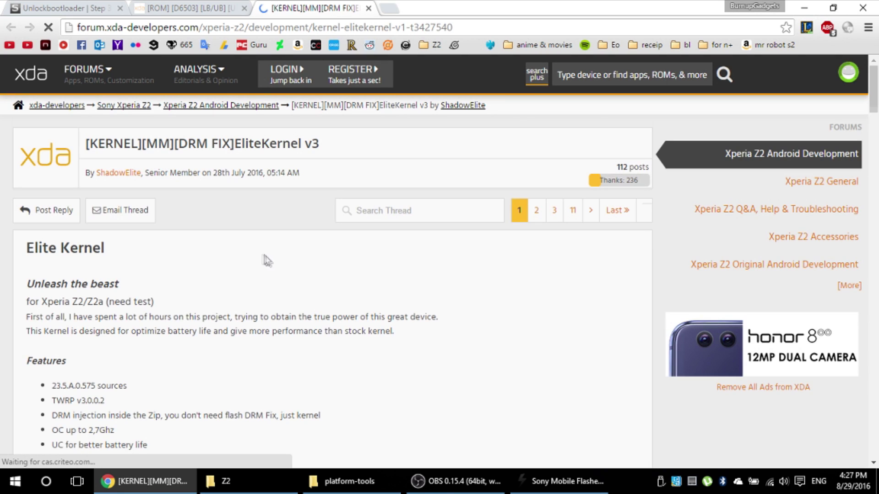
pyautogui.scroll(-15, 223, 245)
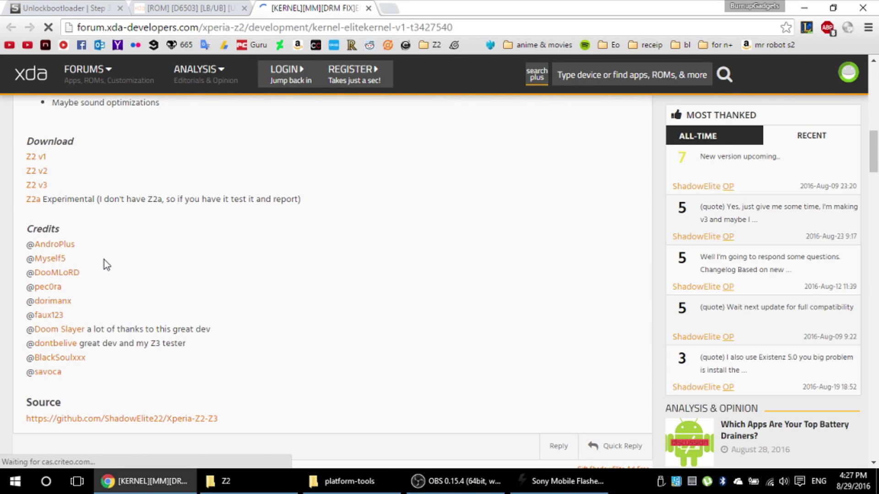
pyautogui.scroll(3, 103, 260)
pyautogui.scroll(10, 34, 316)
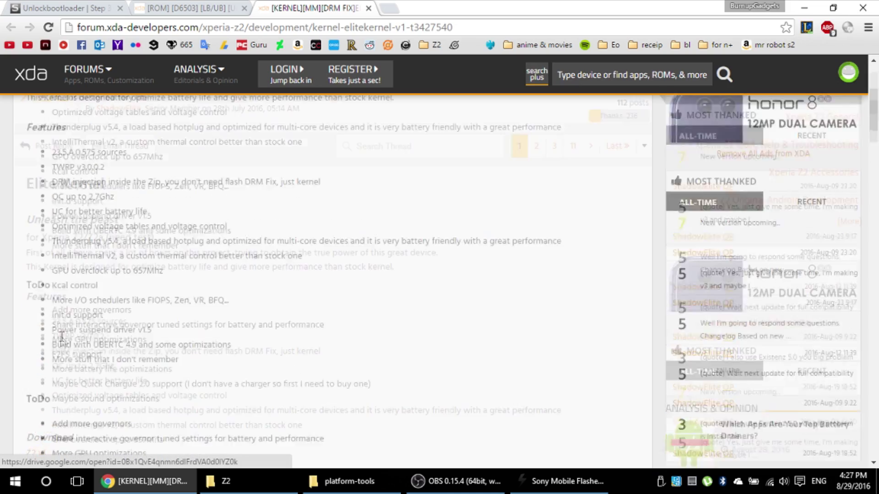
# - Download EliteKernelV3-Z2.zip from Google Drive through the Z2 v3 link in the Elite Kernel thread
pyautogui.scroll(-7, 53, 318)
pyautogui.scroll(-10, 53, 318)
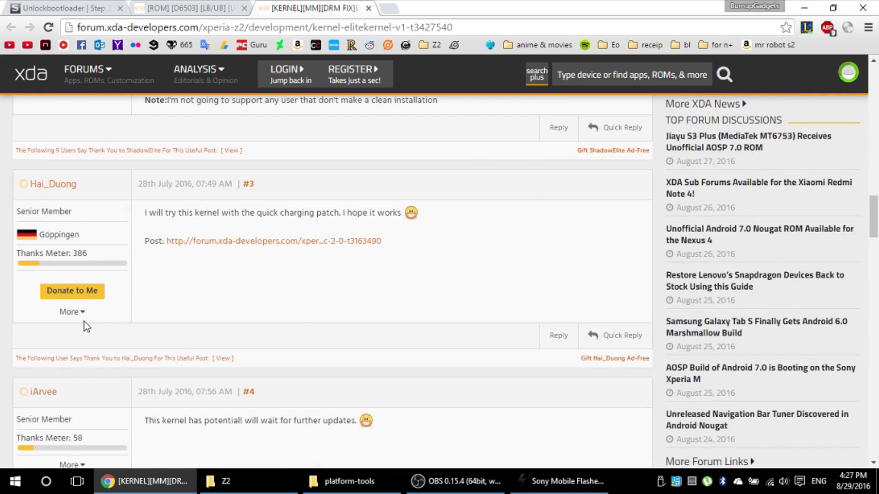
pyautogui.scroll(15, 84, 327)
pyautogui.click(40, 188)
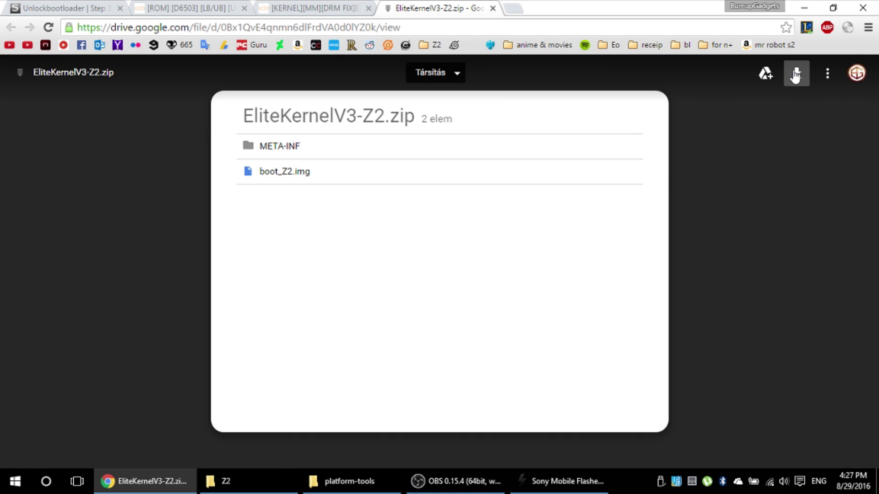
pyautogui.click(795, 75)
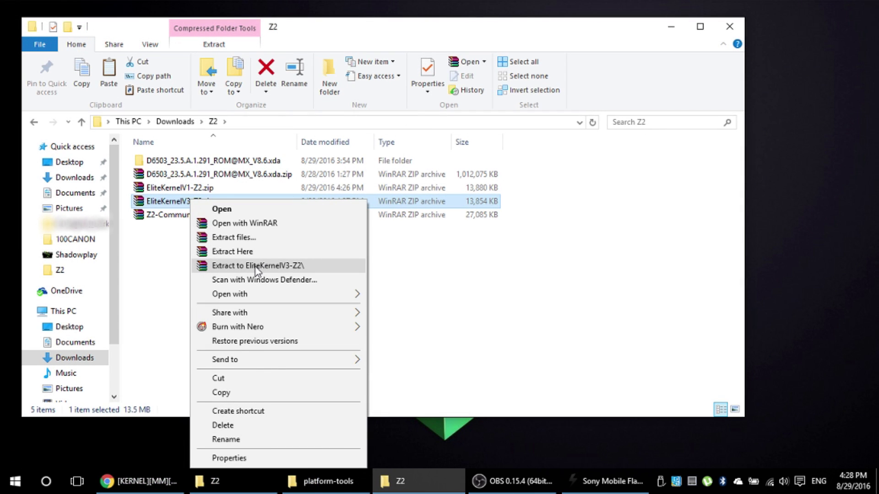
# - Extract EliteKernelV3-Z2.zip to its own EliteKernelV3-Z2 folder in Downloads\Z2, check the folder and put File Explorer away
pyautogui.click(256, 267)
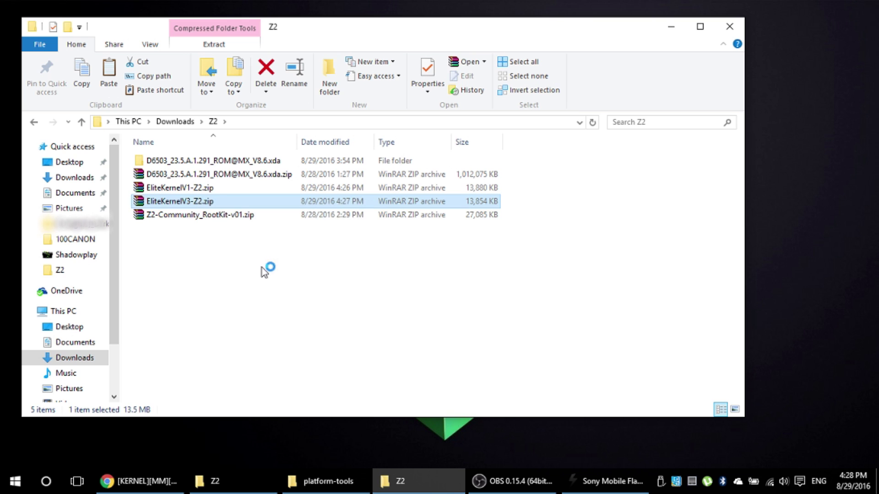
pyautogui.doubleClick(172, 175)
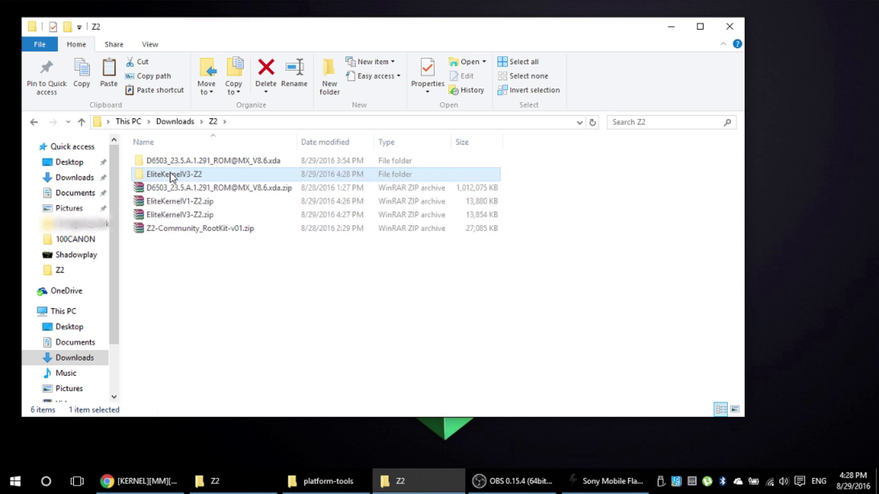
pyautogui.click(82, 123)
pyautogui.click(679, 32)
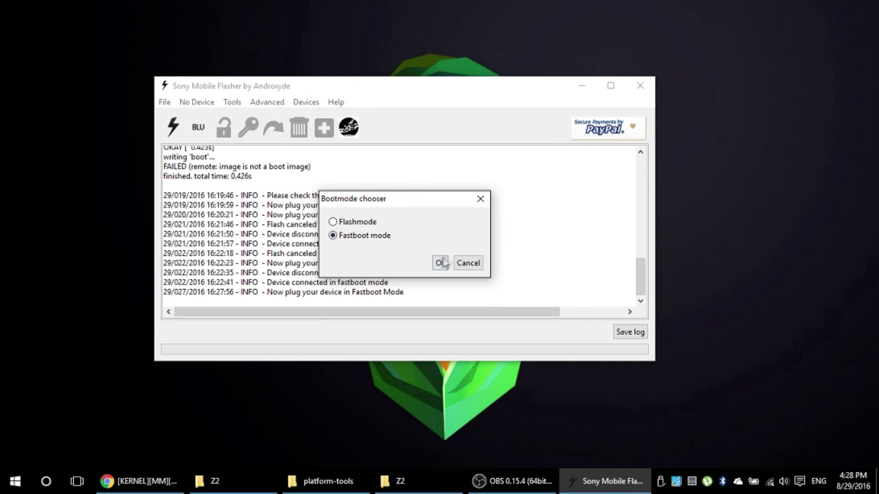
# - Start Flashtool's Fastboot mode and browse for the kernel to flash in Downloads\Z2\EliteKernelV3-Z2
pyautogui.click(442, 264)
pyautogui.click(563, 226)
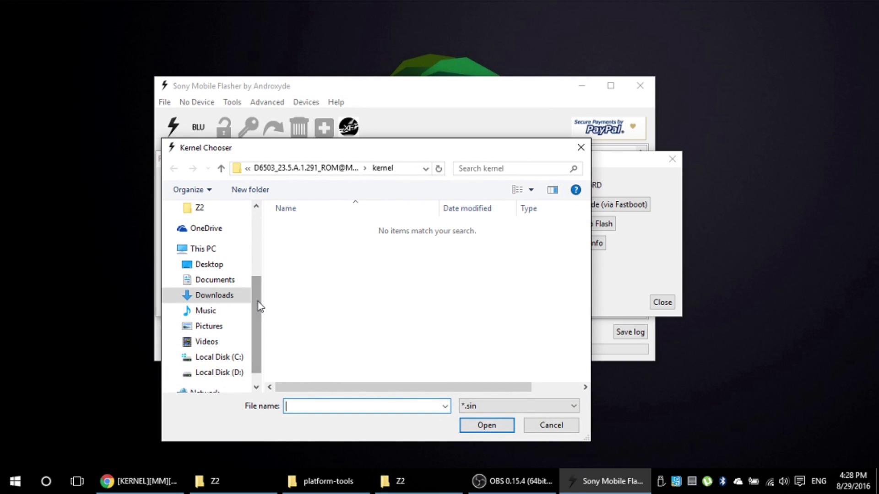
pyautogui.scroll(-1, 258, 311)
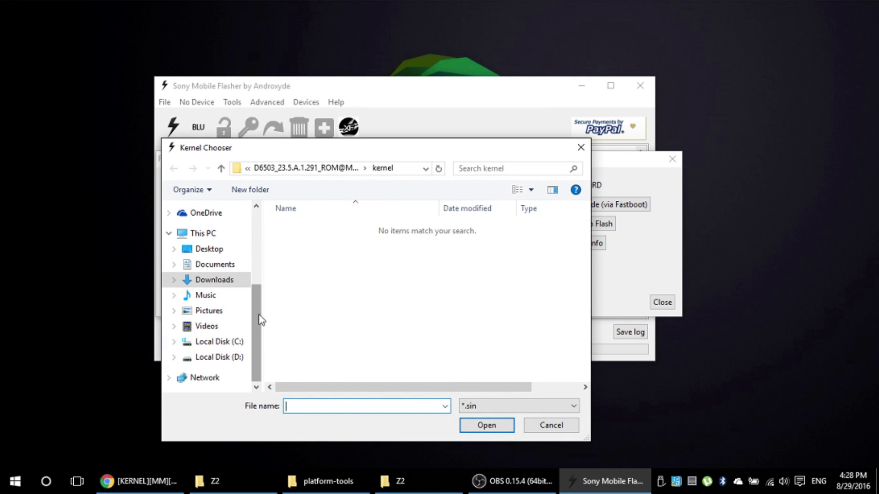
pyautogui.scroll(5, 259, 315)
pyautogui.click(215, 244)
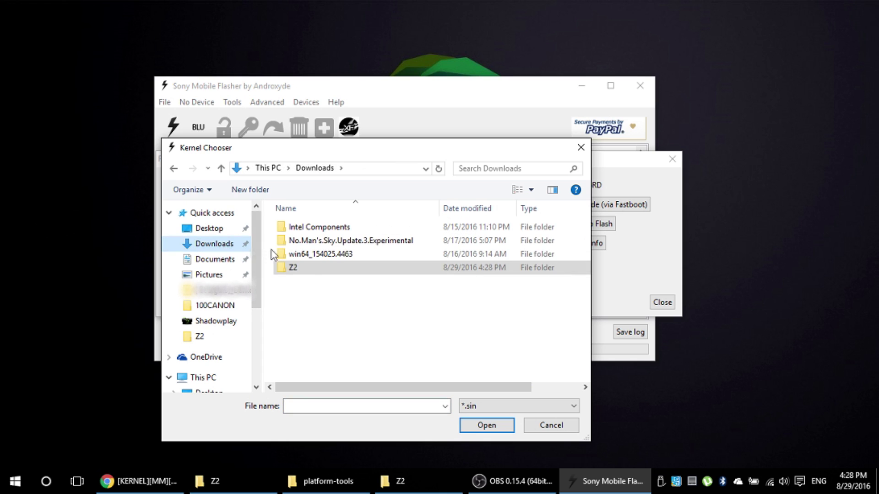
pyautogui.doubleClick(298, 267)
pyautogui.doubleClick(306, 244)
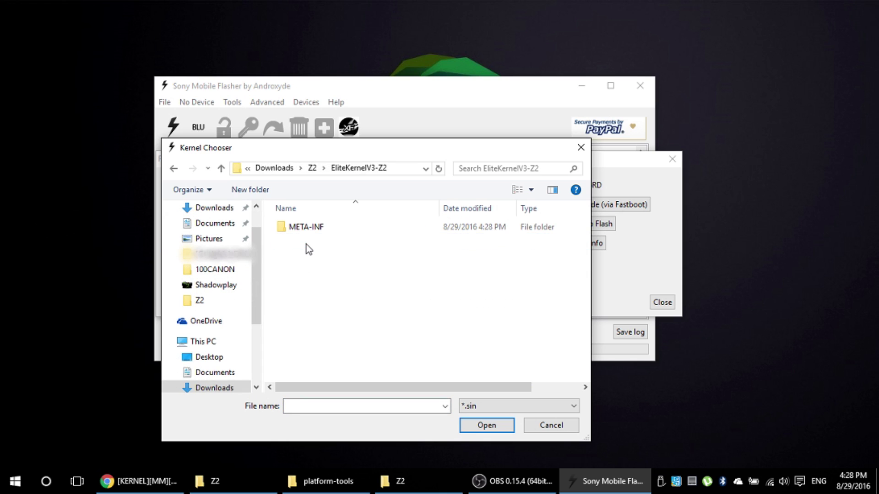
# - Show *.img files in the Kernel Chooser and flash boot_Z2.img as the kernel
pyautogui.click(480, 406)
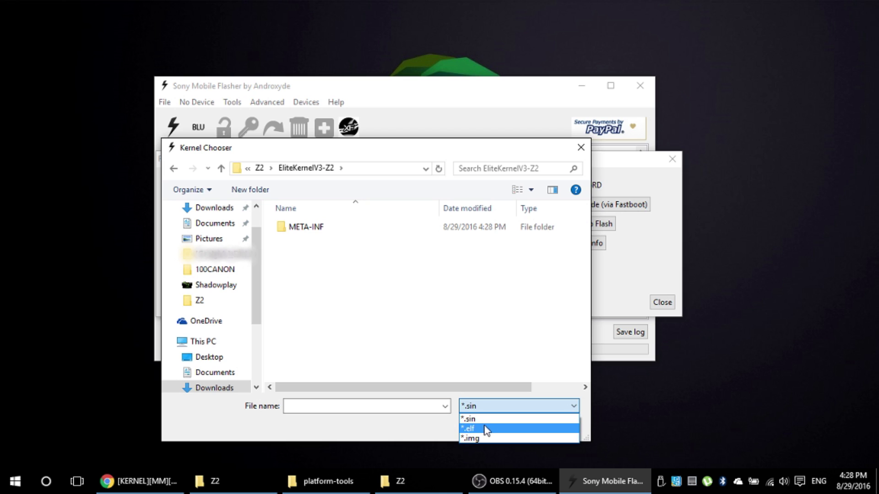
pyautogui.click(484, 439)
pyautogui.click(302, 242)
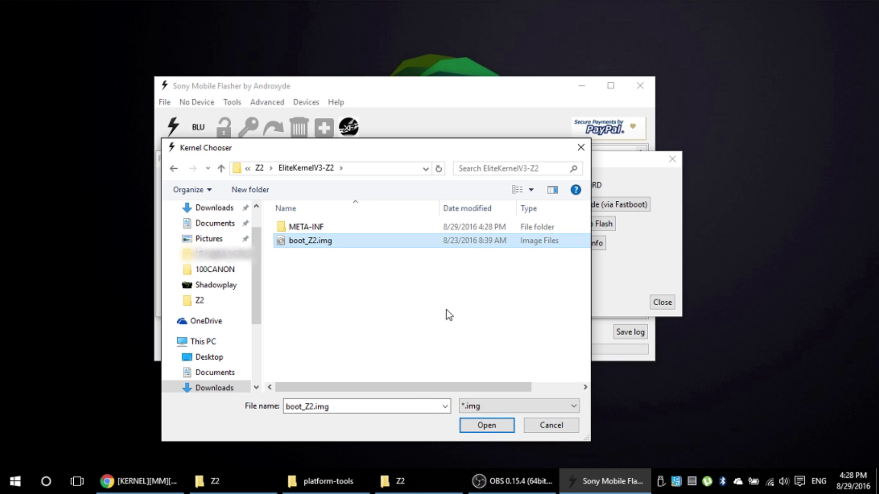
pyautogui.click(474, 420)
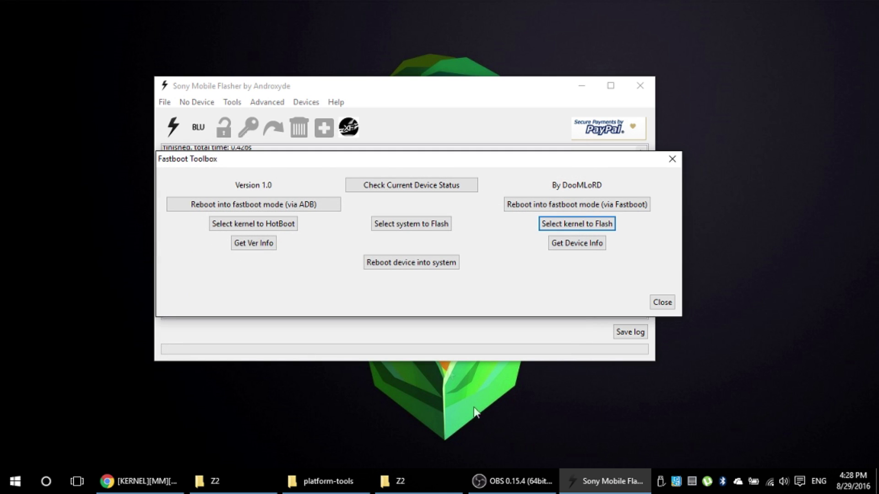
# - Move the Fastboot Toolbox off the log, close it, and review the kernel flashing entries
pyautogui.moveTo(259, 165); pyautogui.dragTo(396, 355)
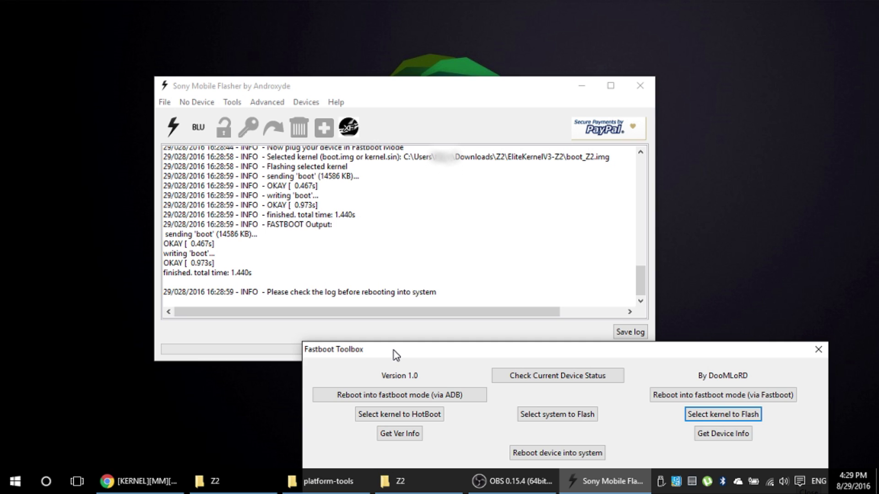
pyautogui.moveTo(396, 355); pyautogui.dragTo(362, 208)
pyautogui.click(784, 348)
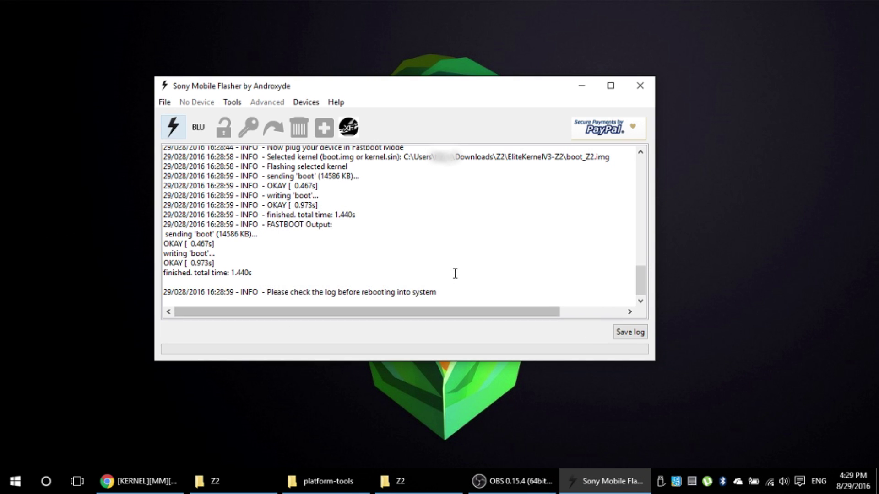
pyautogui.scroll(2, 455, 273)
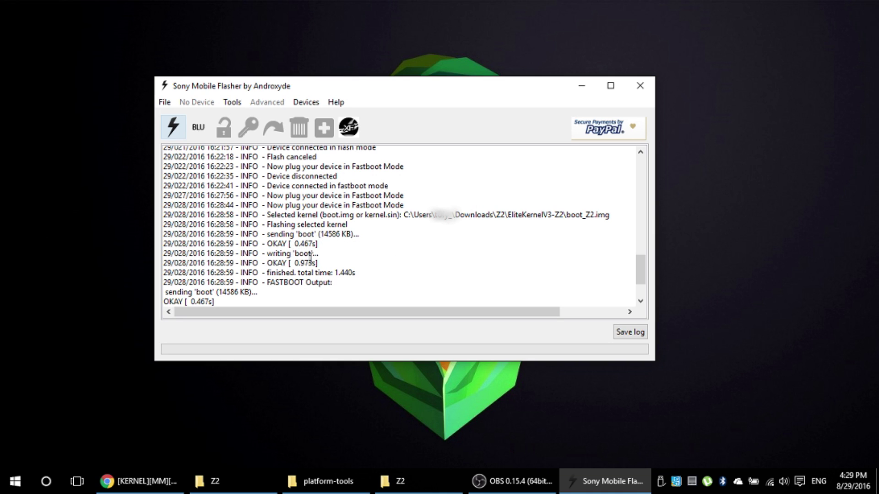
pyautogui.scroll(-2, 311, 259)
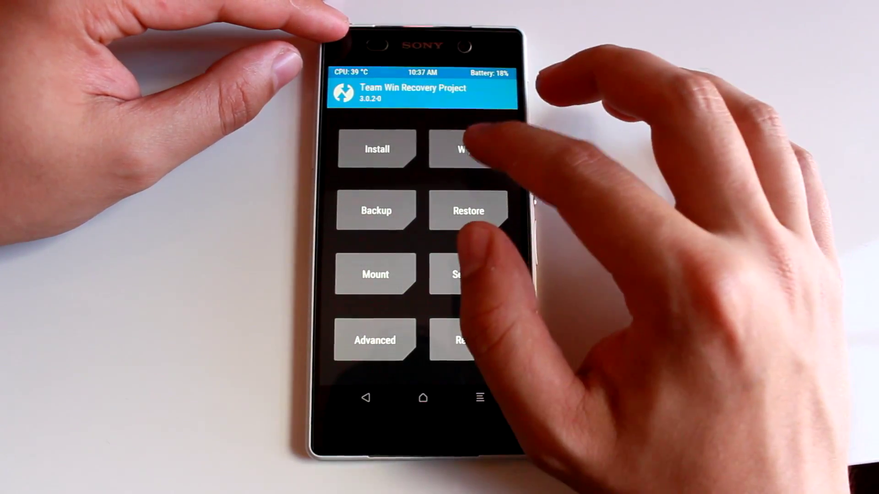
# - Run an advanced wipe of the Dalvik / ART Cache, System, Data and Cache partitions, and return to the TWRP home screen
pyautogui.click(462, 149)
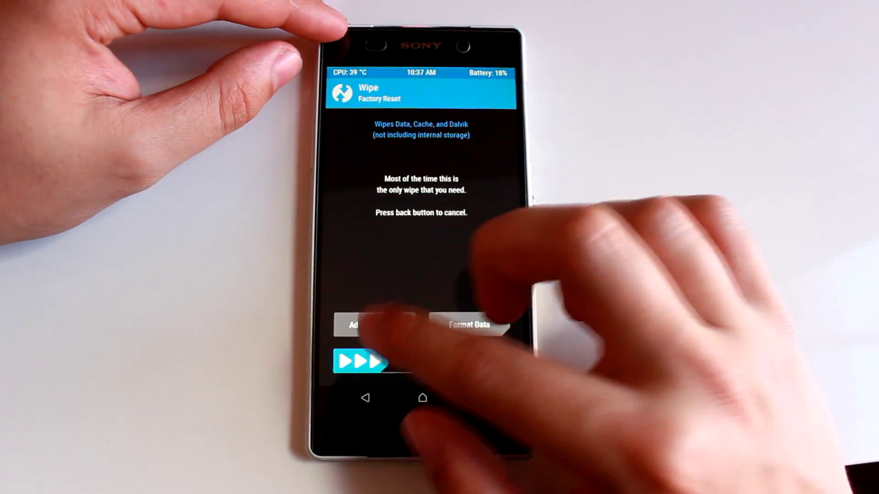
pyautogui.click(361, 325)
pyautogui.click(336, 138)
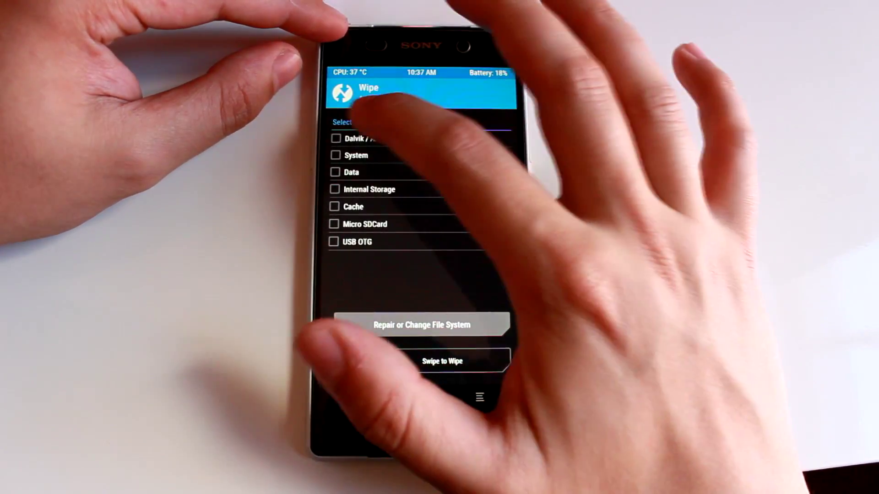
pyautogui.click(335, 155)
pyautogui.click(335, 171)
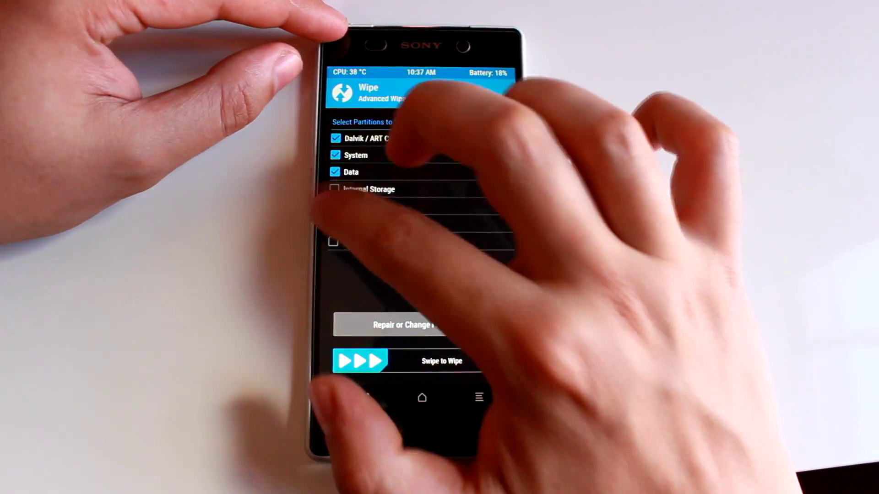
pyautogui.click(333, 206)
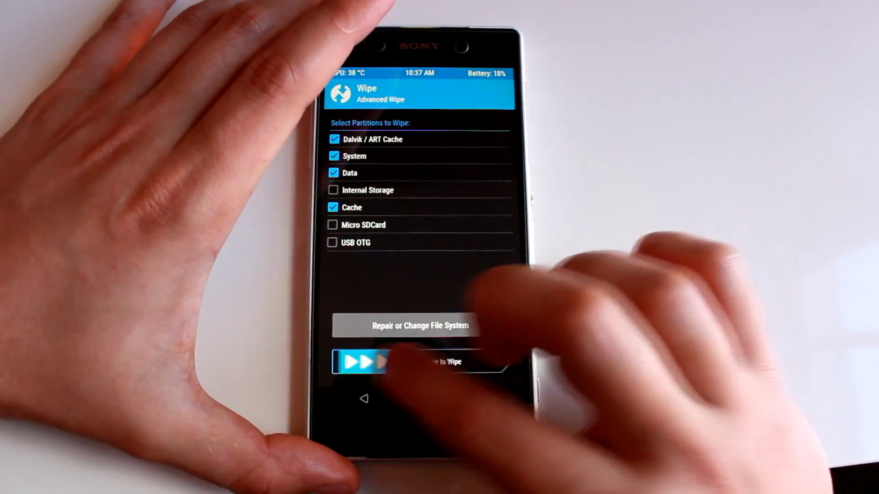
pyautogui.moveTo(362, 361); pyautogui.dragTo(494, 360)
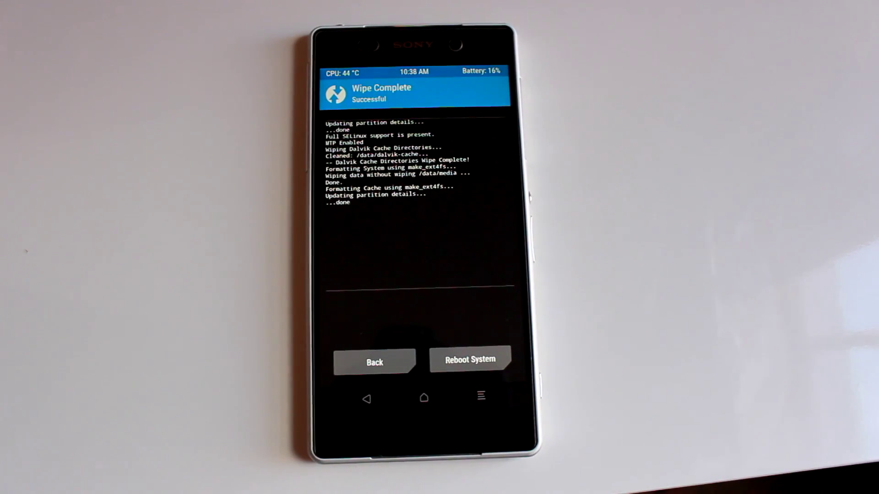
pyautogui.click(375, 362)
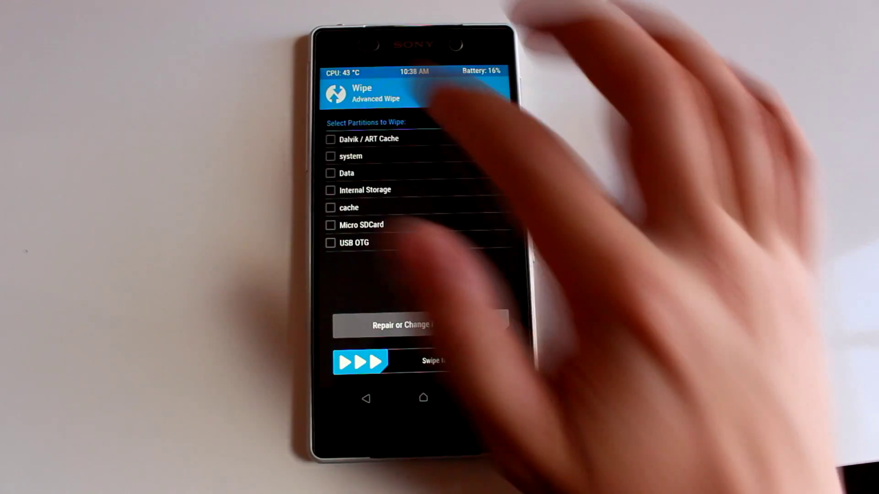
pyautogui.click(423, 397)
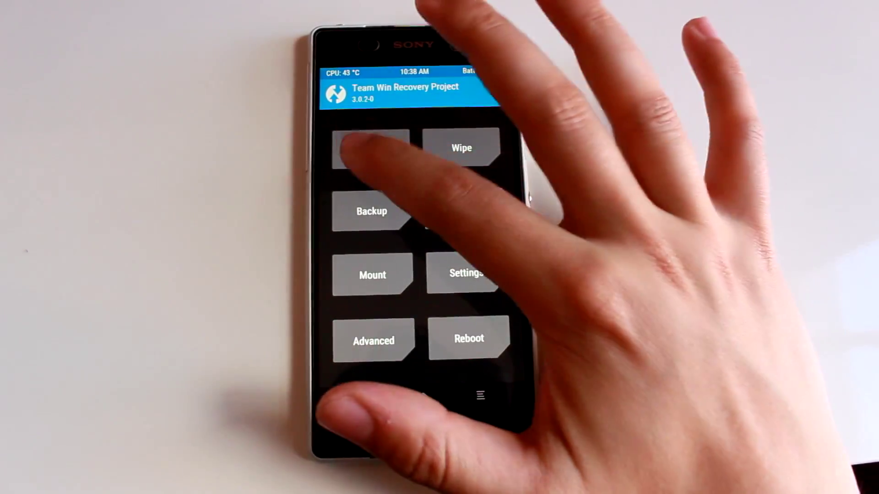
pyautogui.click(362, 148)
pyautogui.scroll(-4, 417, 229)
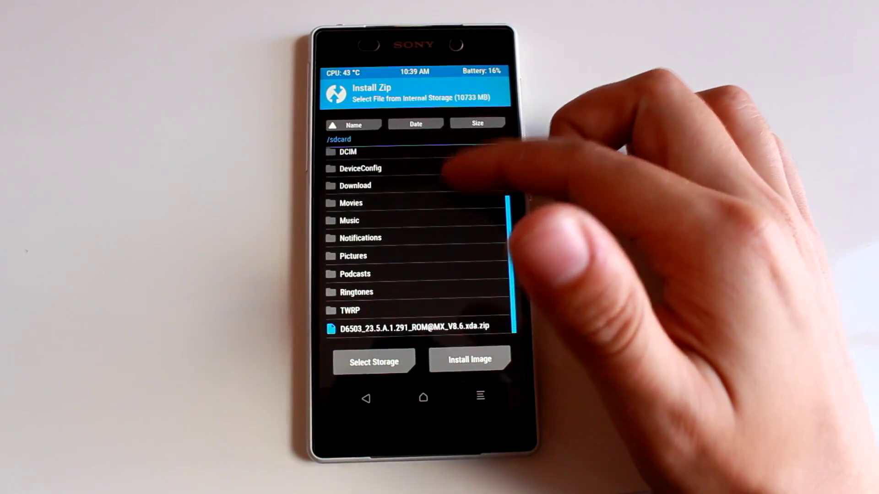
pyautogui.click(414, 327)
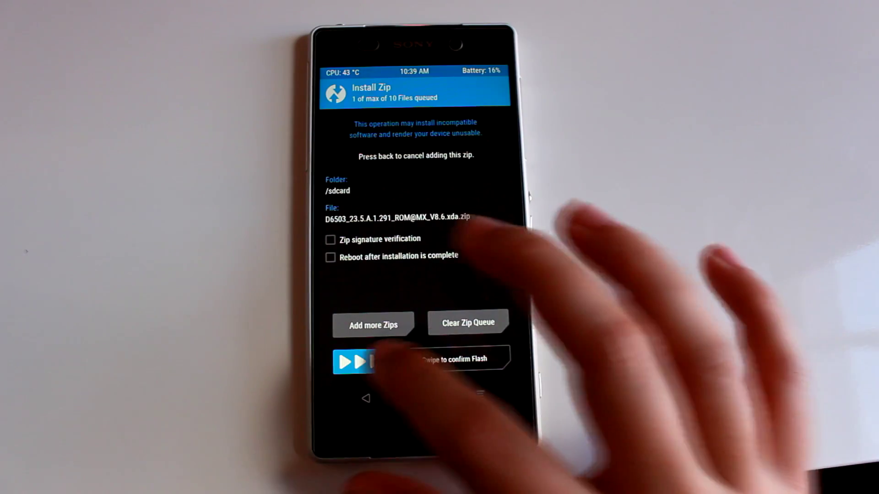
pyautogui.moveTo(359, 361); pyautogui.dragTo(501, 360)
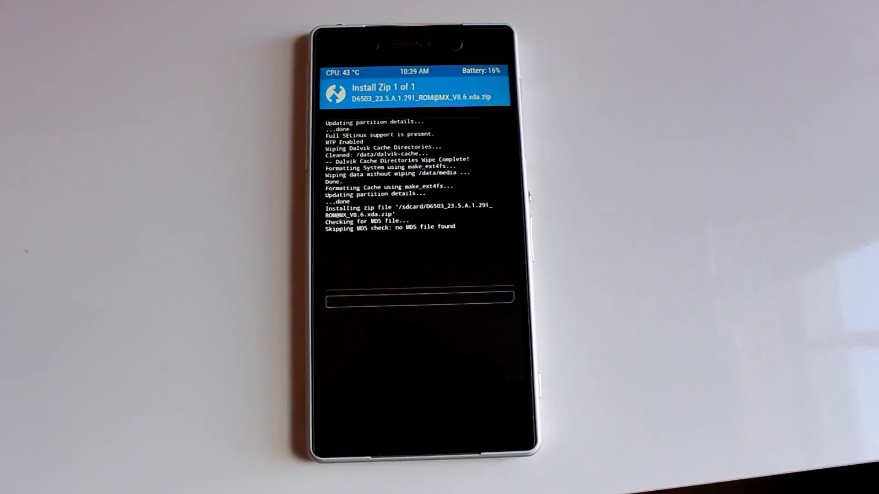